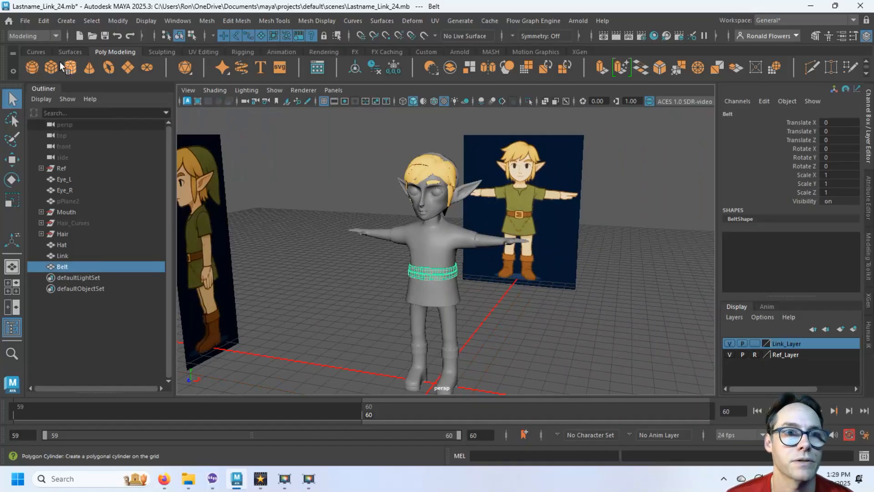
# Save the scene as a new version named Lastname_Link_25.mb.
pyautogui.click(42, 21)
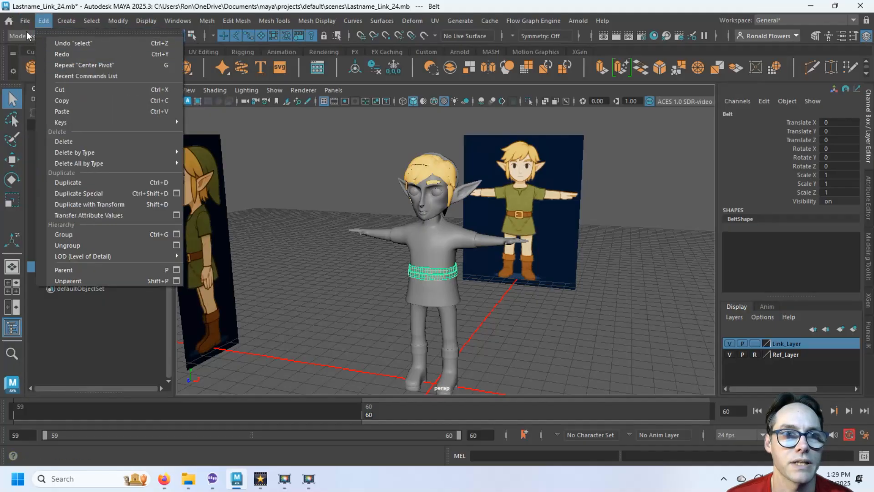
pyautogui.moveTo(25, 21)
pyautogui.click(46, 69)
pyautogui.click(25, 21)
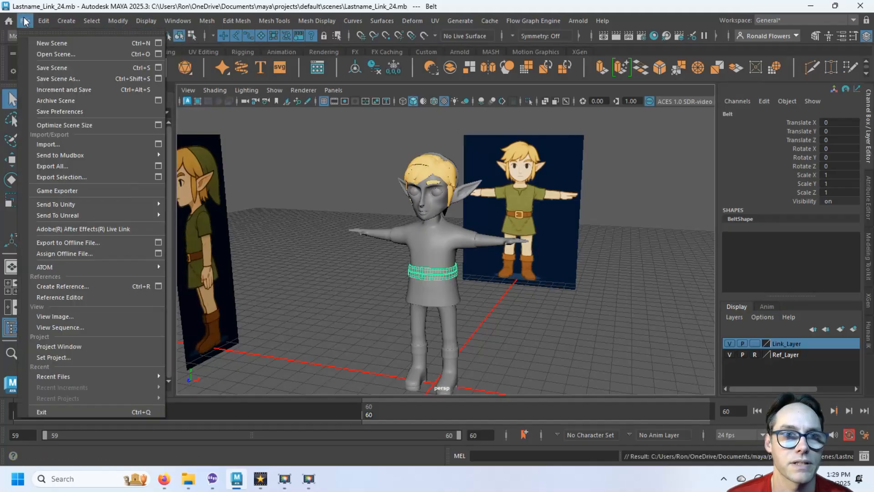
pyautogui.click(61, 81)
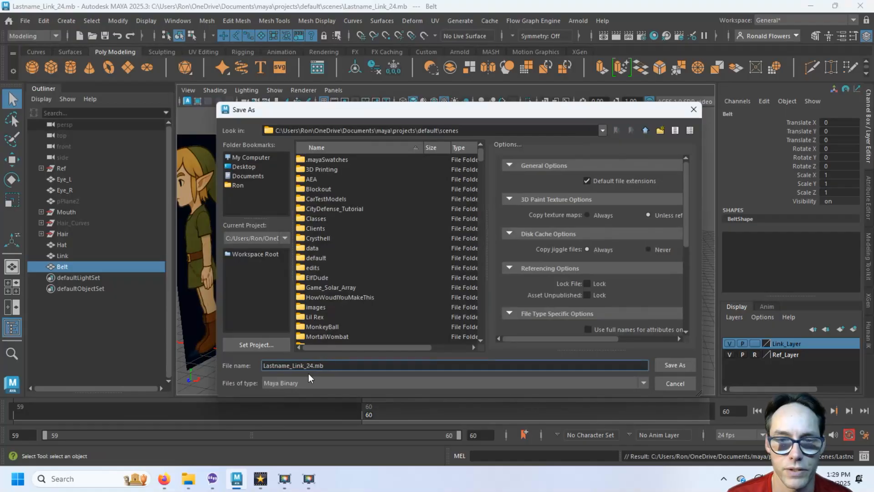
pyautogui.press('BackSpace')
pyautogui.write('5')
pyautogui.press('Return')
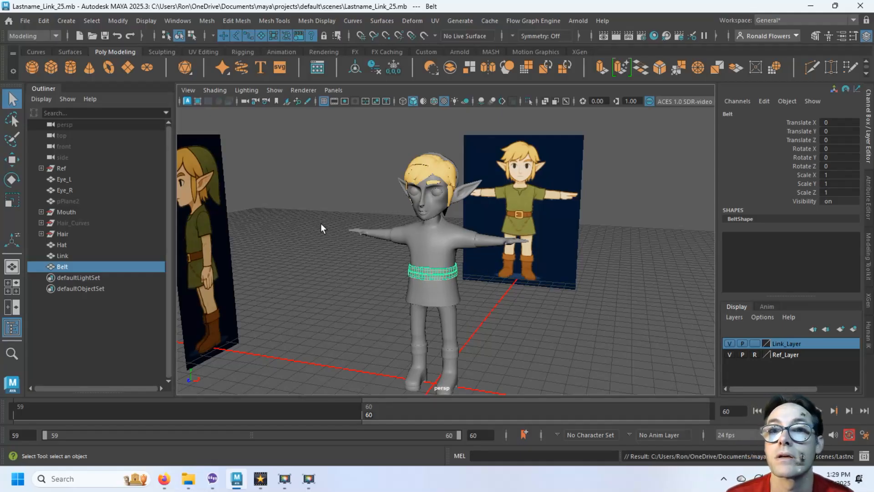
# Open the UV Editor for the belt and shrink its window so the character stays visible beside it.
pyautogui.click(437, 21)
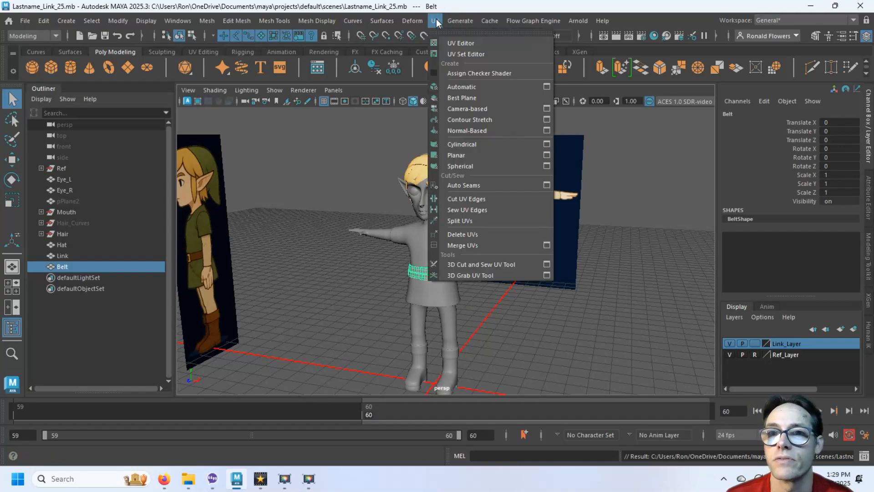
pyautogui.click(482, 49)
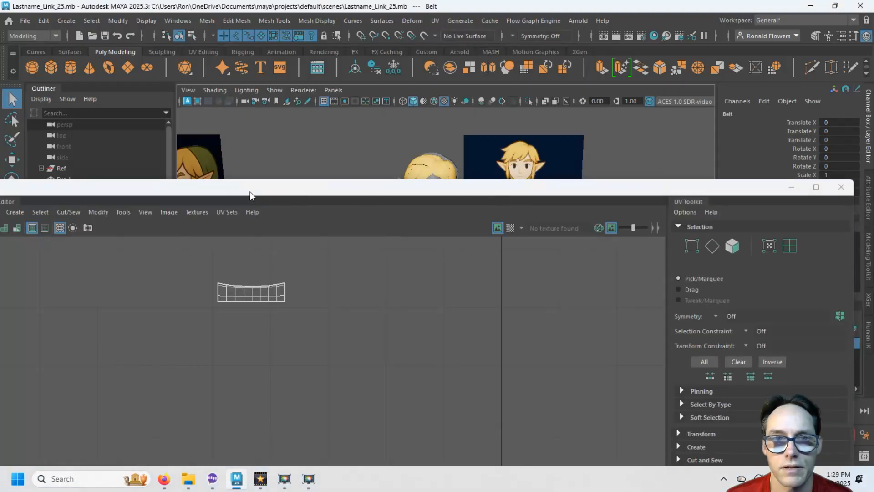
pyautogui.moveTo(250, 196); pyautogui.dragTo(433, 172)
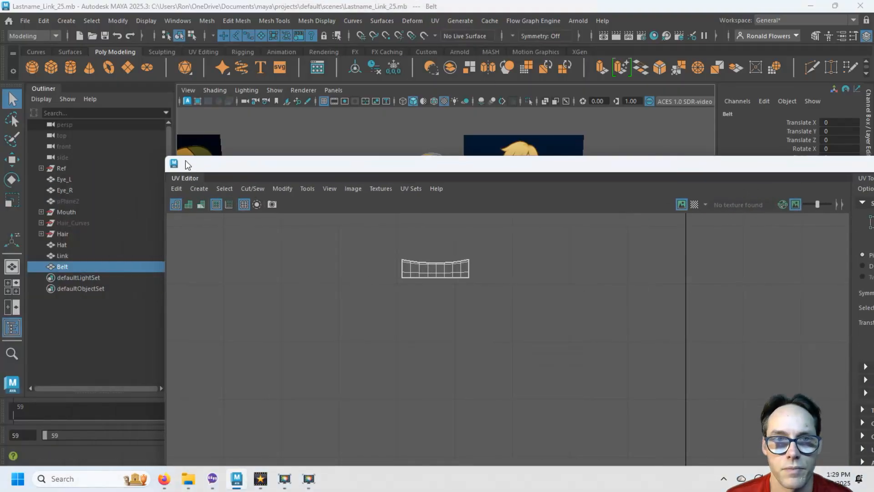
pyautogui.moveTo(163, 156); pyautogui.dragTo(374, 273)
pyautogui.moveTo(468, 278); pyautogui.dragTo(562, 139)
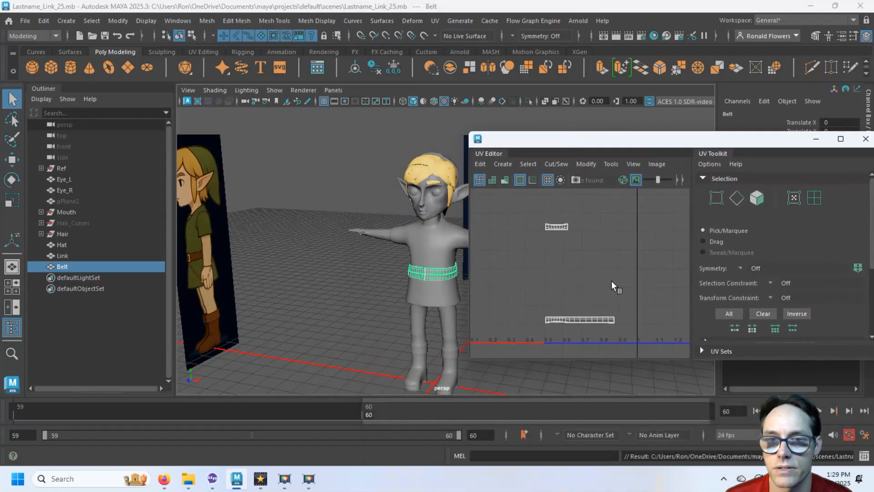
# Apply a planar UV projection to the belt from the Z axis, fitted to the bounding box, and frame the UVs.
pyautogui.scroll(6, 431, 286)
pyautogui.keyDown('alt'); pyautogui.moveTo(396, 332); pyautogui.dragTo(357, 181, button='middle'); pyautogui.keyUp('alt')
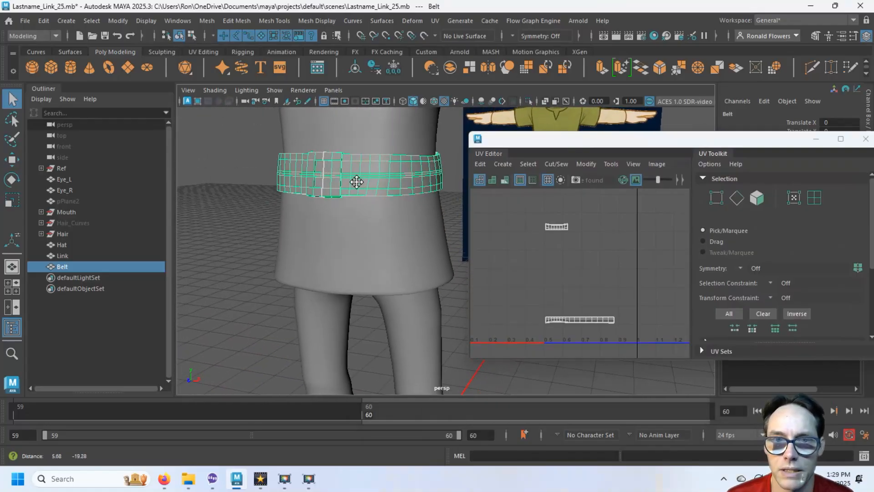
pyautogui.scroll(6, 356, 182)
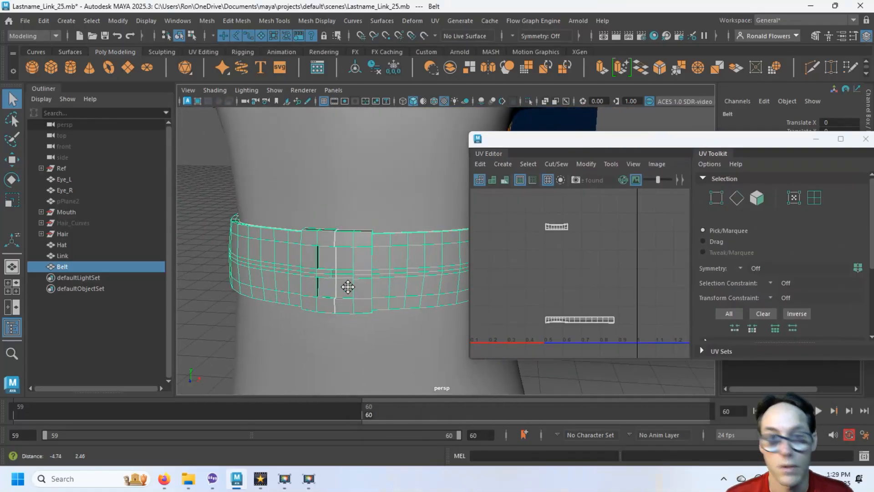
pyautogui.keyDown('alt'); pyautogui.moveTo(348, 286); pyautogui.dragTo(316, 285, button='middle'); pyautogui.keyUp('alt')
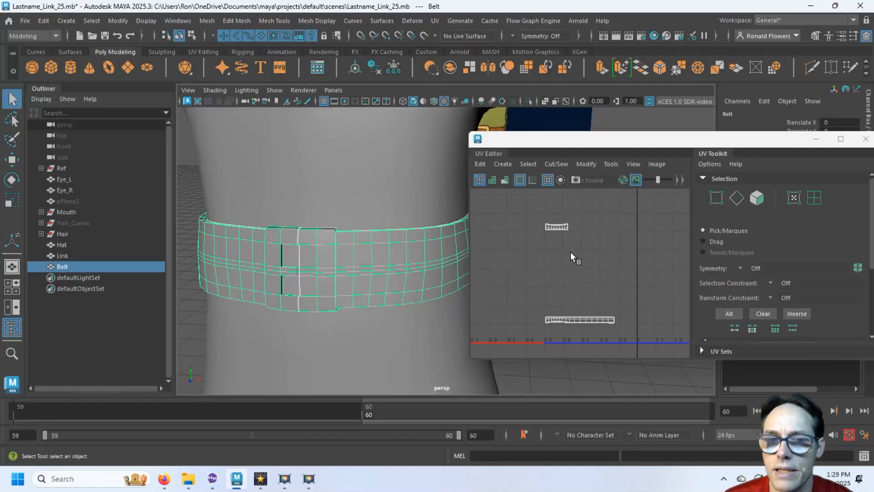
pyautogui.click(510, 165)
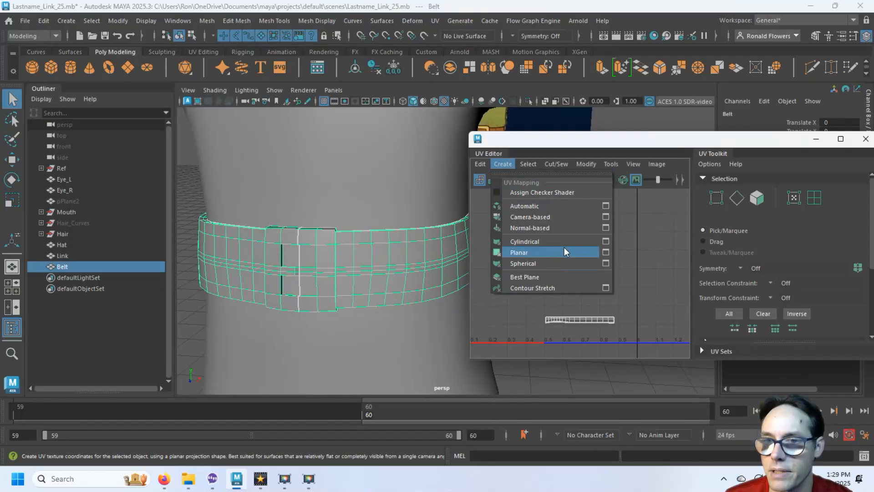
pyautogui.click(606, 252)
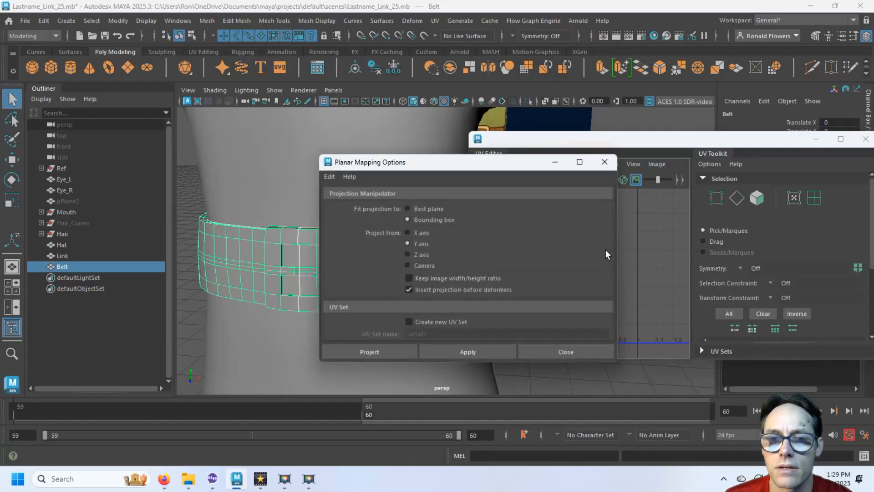
pyautogui.click(418, 254)
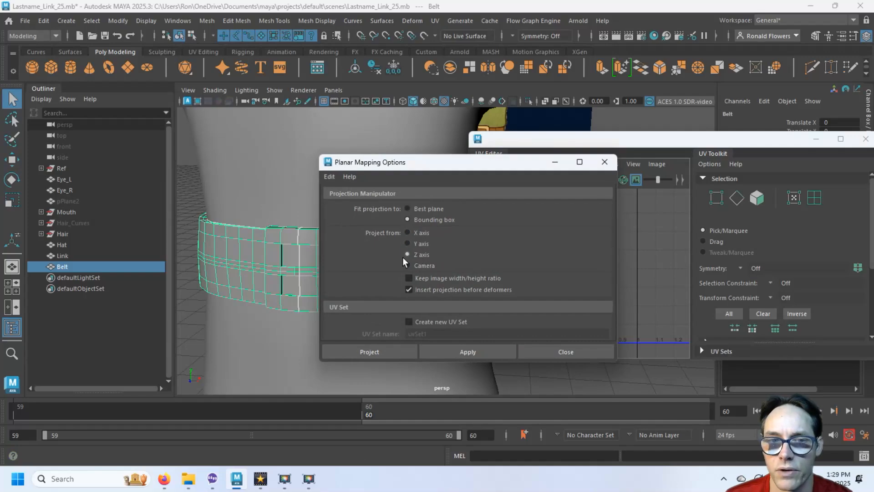
pyautogui.click(399, 352)
pyautogui.click(663, 302)
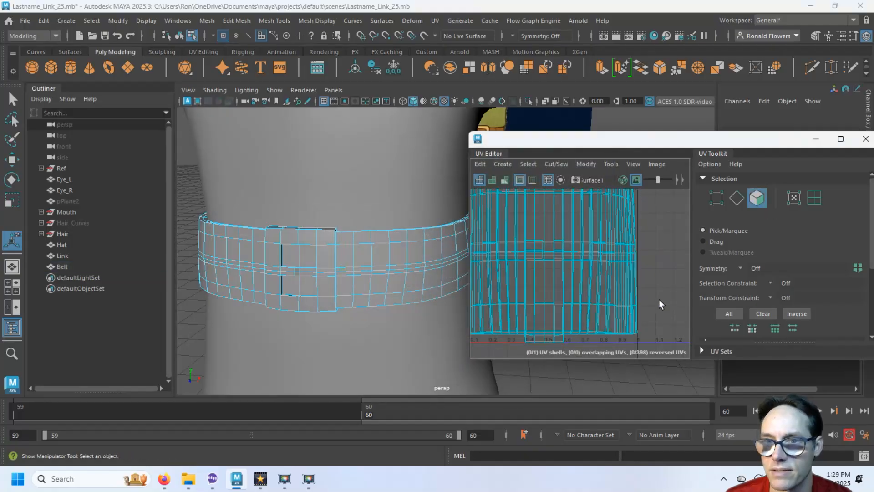
pyautogui.press('f')
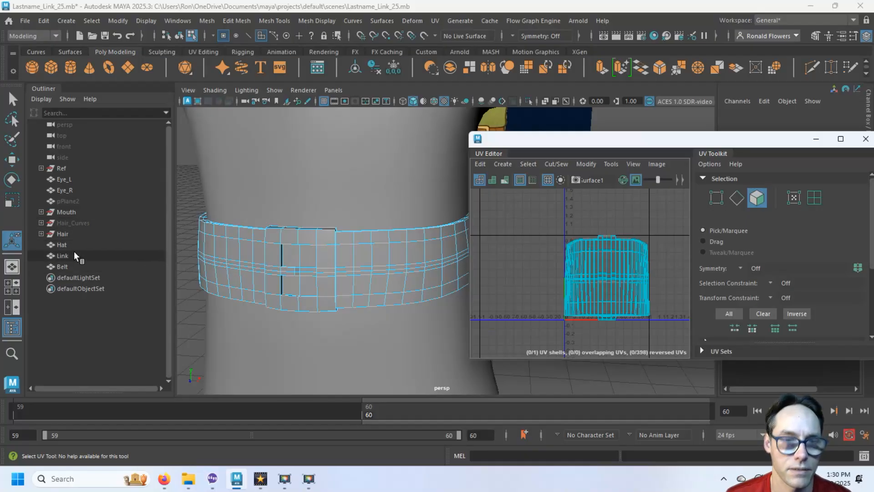
# Hide the Link body mesh to isolate the belt and bring up the belt's components.
pyautogui.click(64, 255)
pyautogui.hotkey('ctrl', 'h')
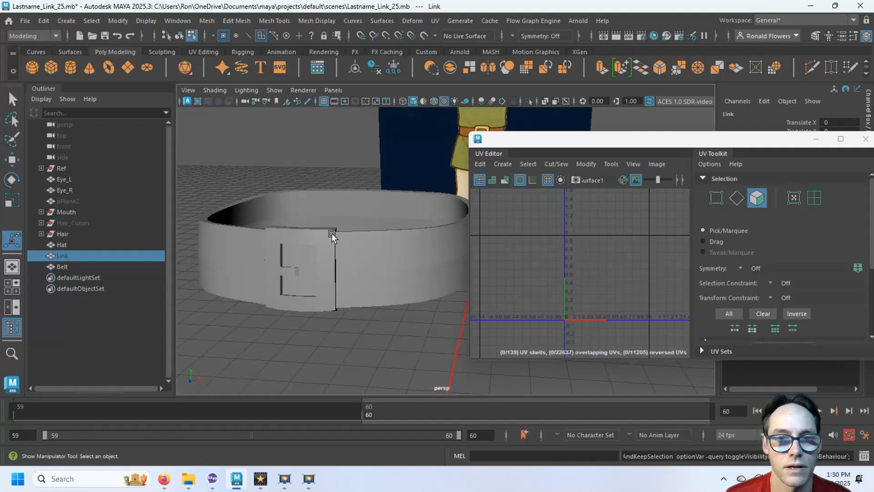
pyautogui.click(331, 268)
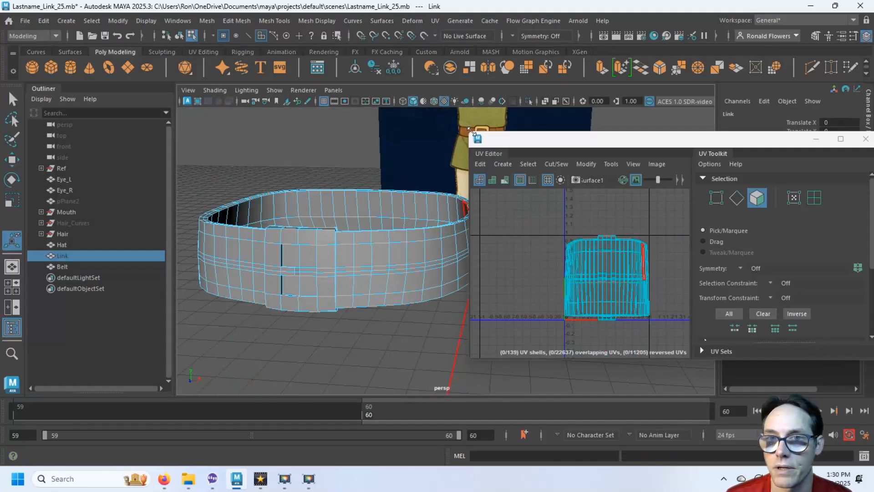
# Shrink the UV Editor window further, widen its UV view, and expand the Cut and Sew and Unfold tool groups.
pyautogui.moveTo(472, 130); pyautogui.dragTo(573, 144)
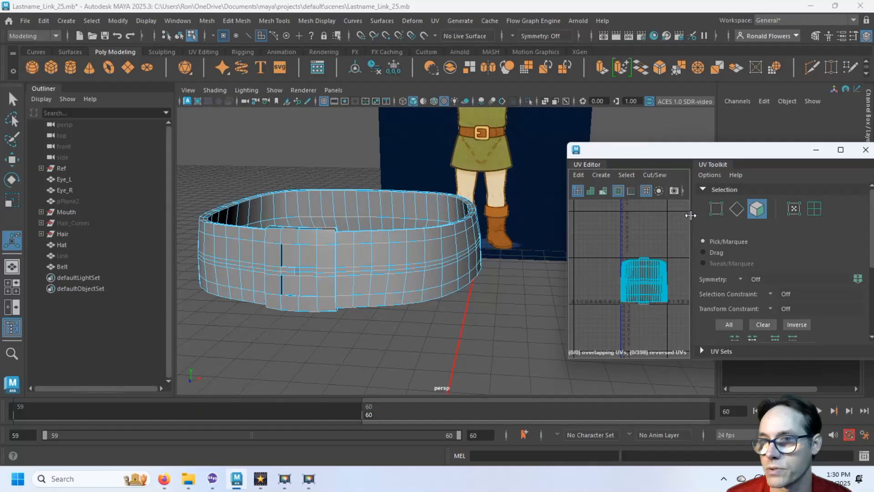
pyautogui.moveTo(695, 216); pyautogui.dragTo(721, 216)
pyautogui.scroll(-5, 757, 268)
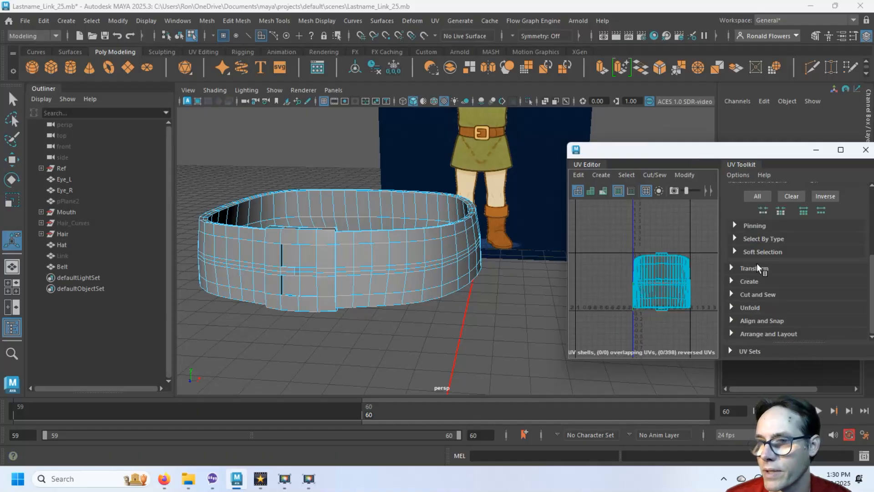
pyautogui.click(732, 295)
pyautogui.scroll(-3, 733, 298)
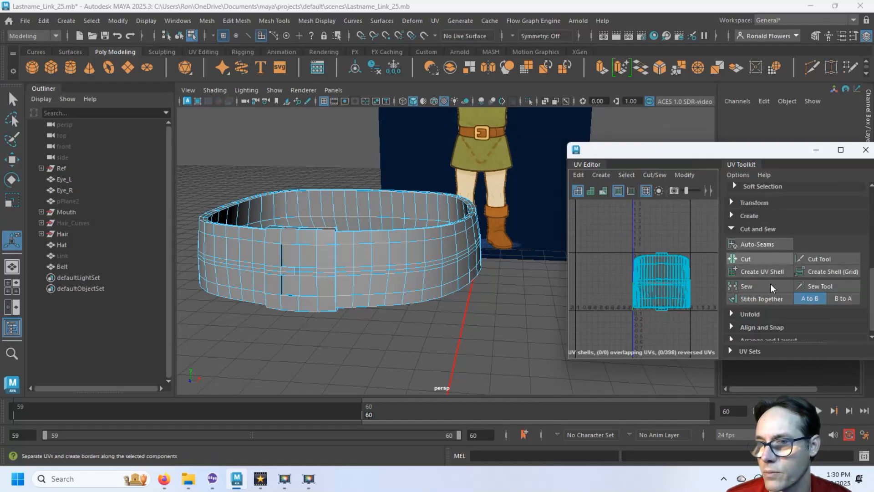
pyautogui.click(731, 315)
pyautogui.scroll(-2, 732, 317)
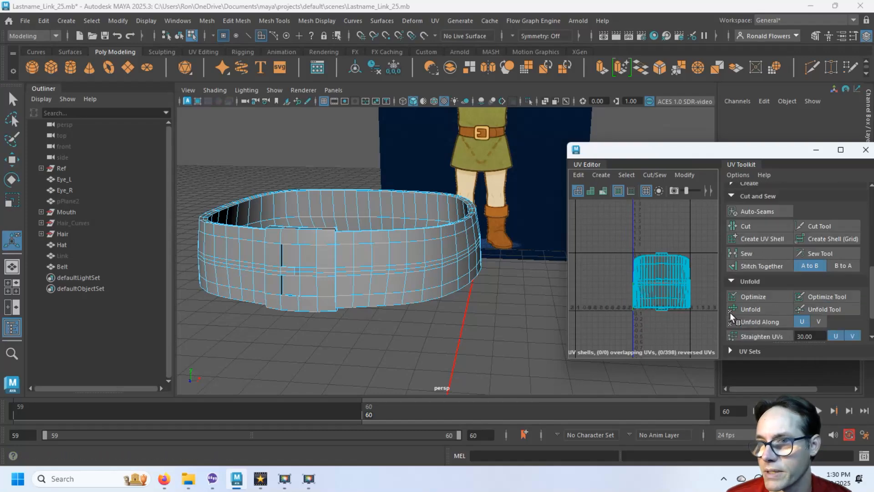
pyautogui.scroll(1, 733, 317)
# Cut the belt's UVs along the upper and lower edge loops of its inner face, including the edges behind the buckle.
pyautogui.keyDown('alt'); pyautogui.moveTo(395, 243); pyautogui.dragTo(387, 285); pyautogui.keyUp('alt')
pyautogui.keyDown('alt'); pyautogui.moveTo(386, 284); pyautogui.dragTo(428, 274, button='middle'); pyautogui.keyUp('alt')
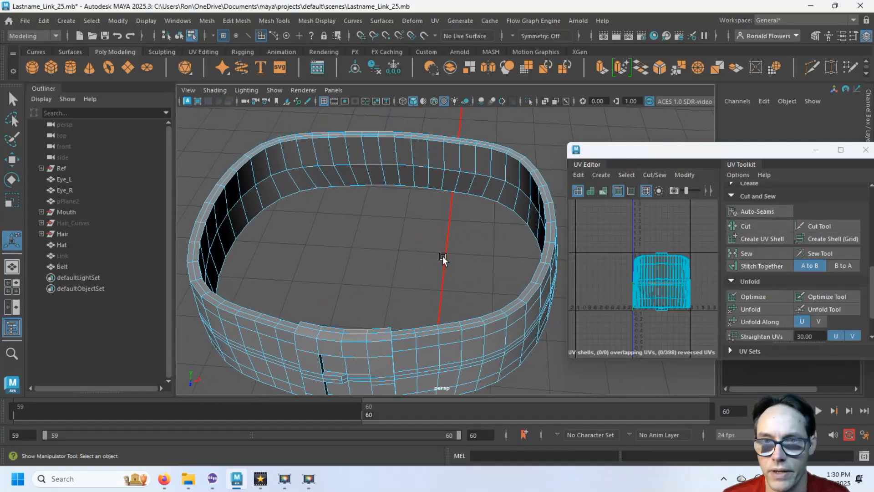
pyautogui.press('q')
pyautogui.press('F10')
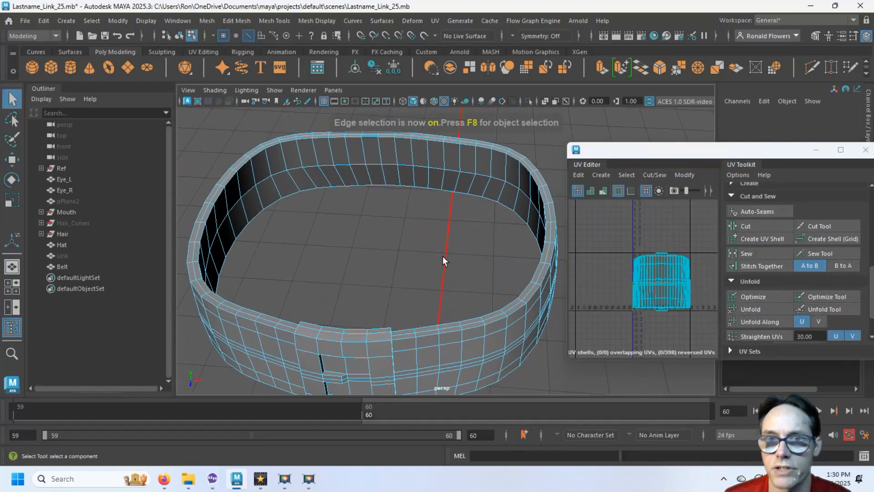
pyautogui.click(432, 141)
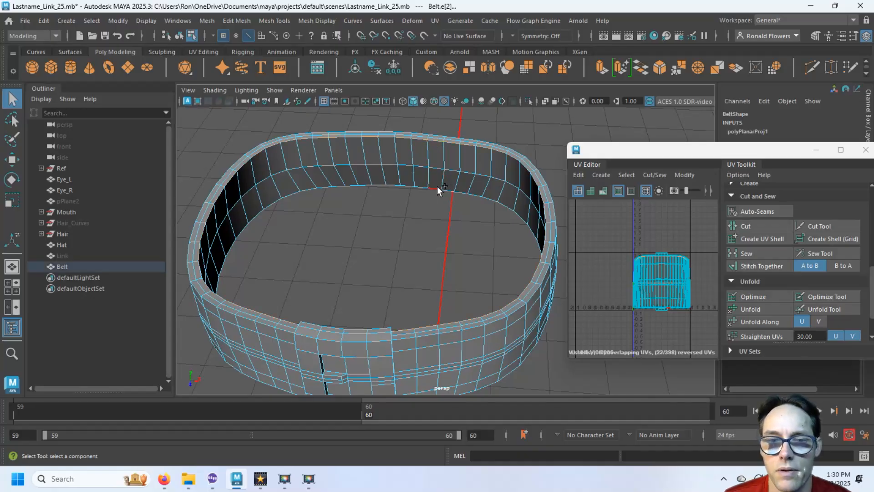
pyautogui.keyDown('alt'); pyautogui.moveTo(448, 262); pyautogui.dragTo(442, 214); pyautogui.keyUp('alt')
pyautogui.scroll(5, 441, 214)
pyautogui.keyDown('alt'); pyautogui.moveTo(446, 164); pyautogui.dragTo(372, 223); pyautogui.keyUp('alt')
pyautogui.scroll(3, 377, 278)
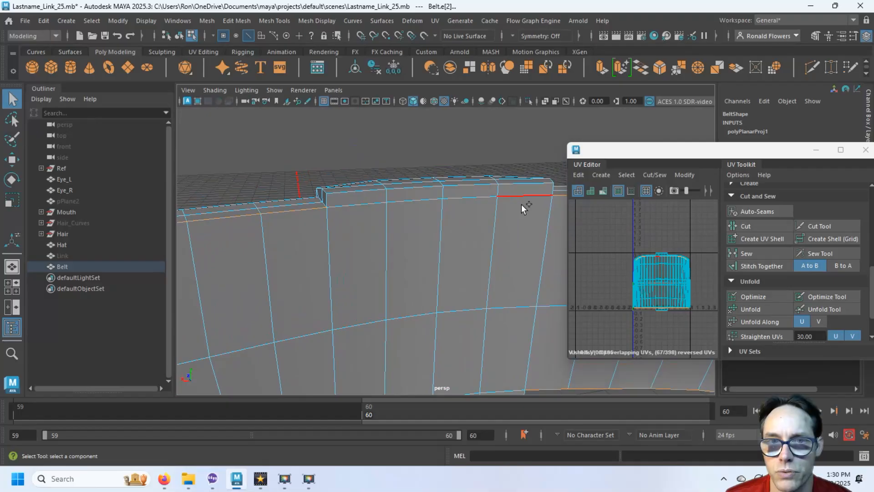
pyautogui.keyDown('alt'); pyautogui.moveTo(417, 234); pyautogui.dragTo(419, 162); pyautogui.keyUp('alt')
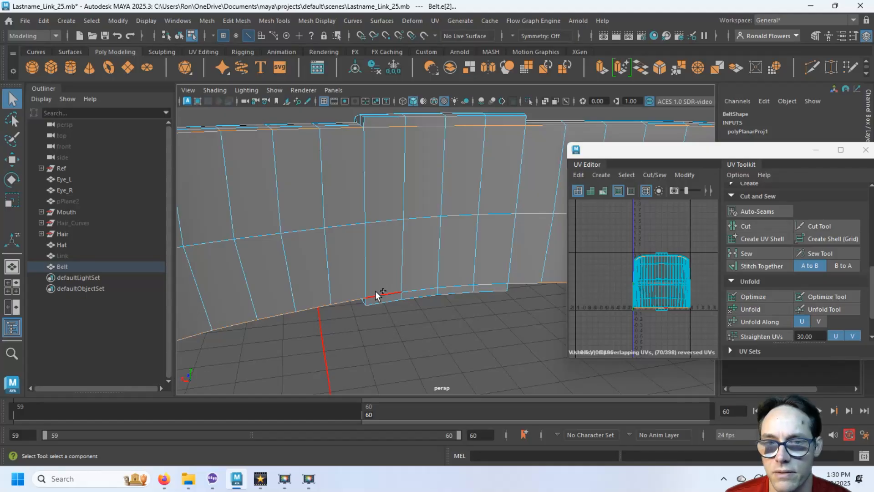
pyautogui.keyDown('alt'); pyautogui.moveTo(401, 235); pyautogui.dragTo(455, 248); pyautogui.keyUp('alt')
pyautogui.moveTo(407, 223)
pyautogui.keyDown('alt'); pyautogui.mouseDown(button='middle')
pyautogui.moveTo(433, 226)
pyautogui.moveTo(399, 219)
pyautogui.mouseUp(button='middle'); pyautogui.keyUp('alt')
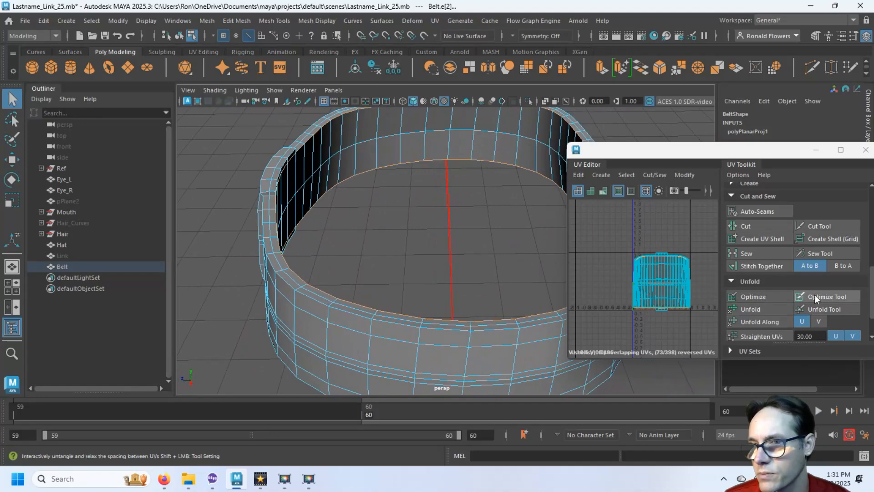
pyautogui.click(761, 227)
pyautogui.scroll(-3, 465, 288)
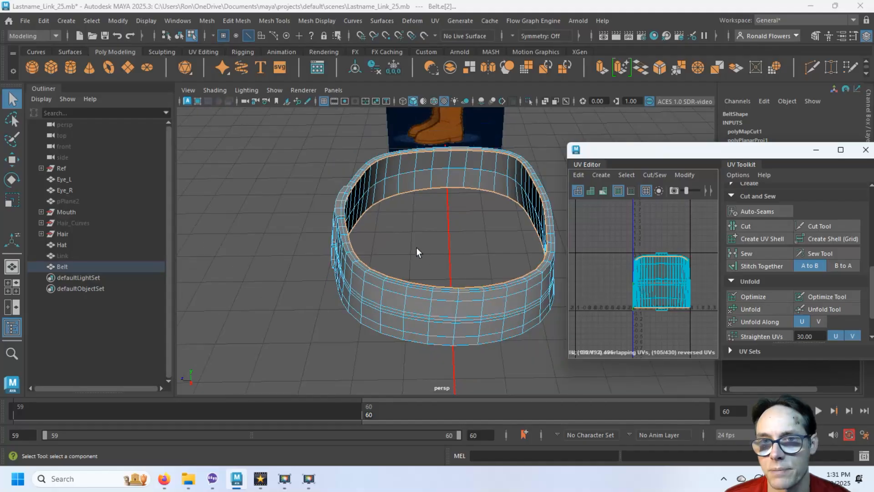
pyautogui.scroll(2, 418, 252)
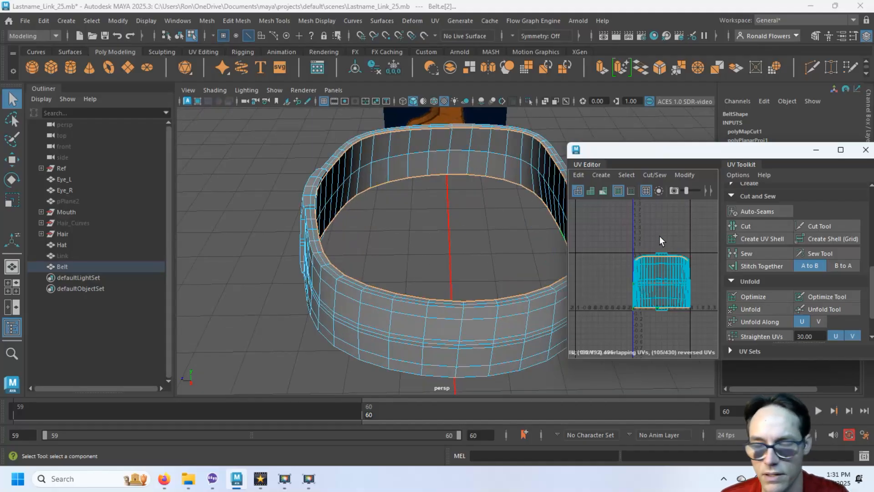
# Move the belt's outer UV shell straight up, clear of the inner shell, and select the inner shell.
pyautogui.press('F12')
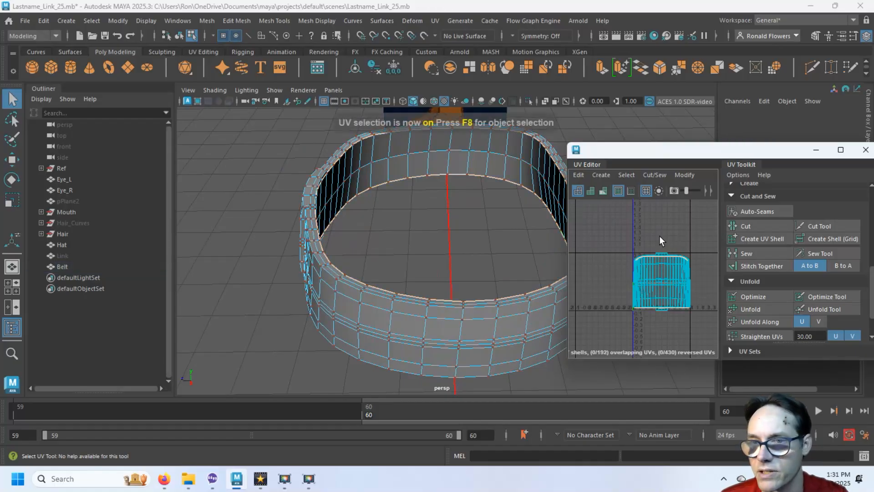
pyautogui.doubleClick(658, 288)
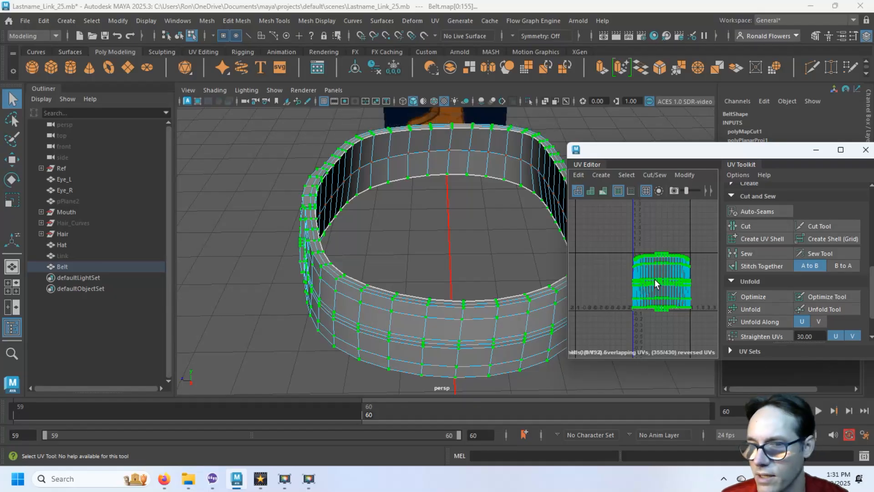
pyautogui.press('w')
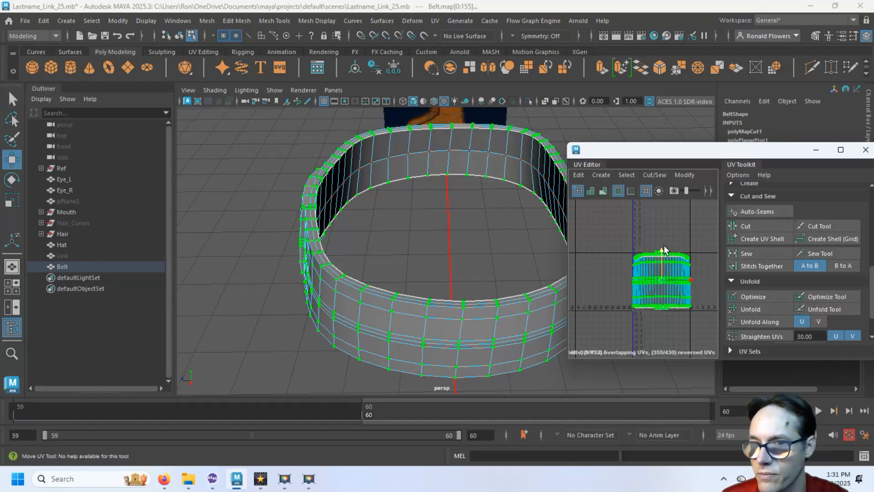
pyautogui.moveTo(660, 254); pyautogui.dragTo(663, 184)
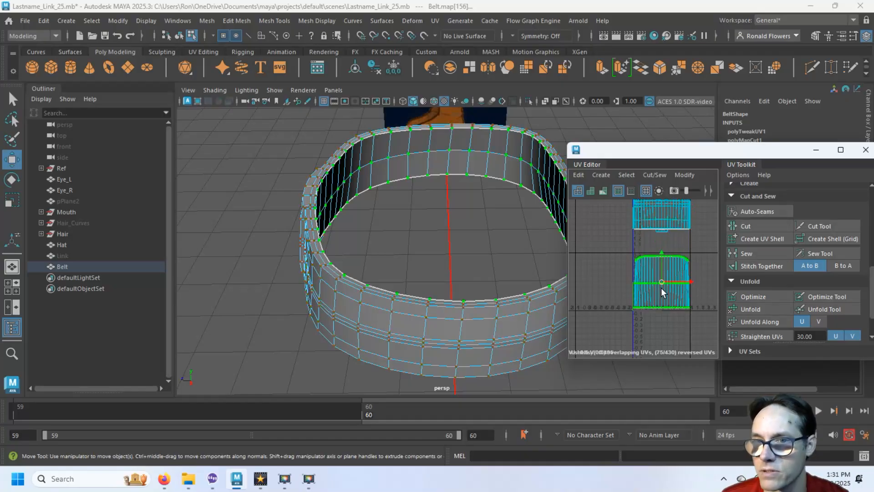
pyautogui.click(673, 227)
pyautogui.click(651, 285)
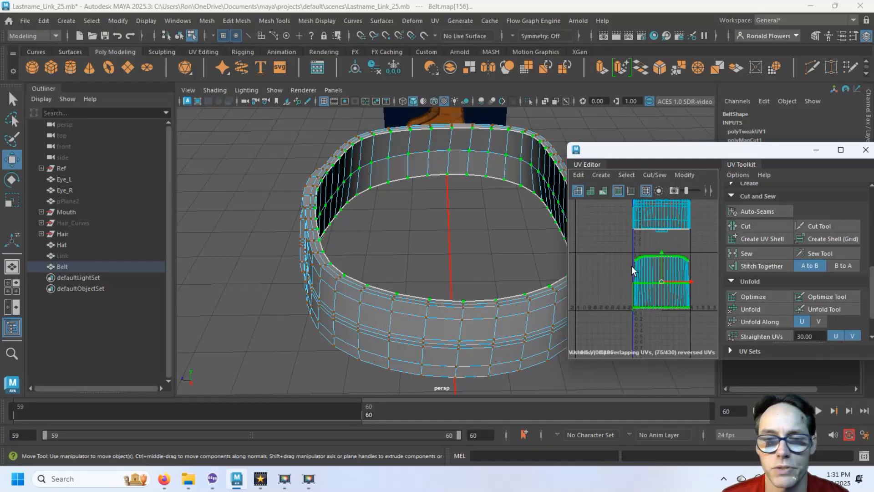
# Turn on Object X symmetry and select the top and upper side edges where the buckle's end meets the belt.
pyautogui.scroll(2, 370, 260)
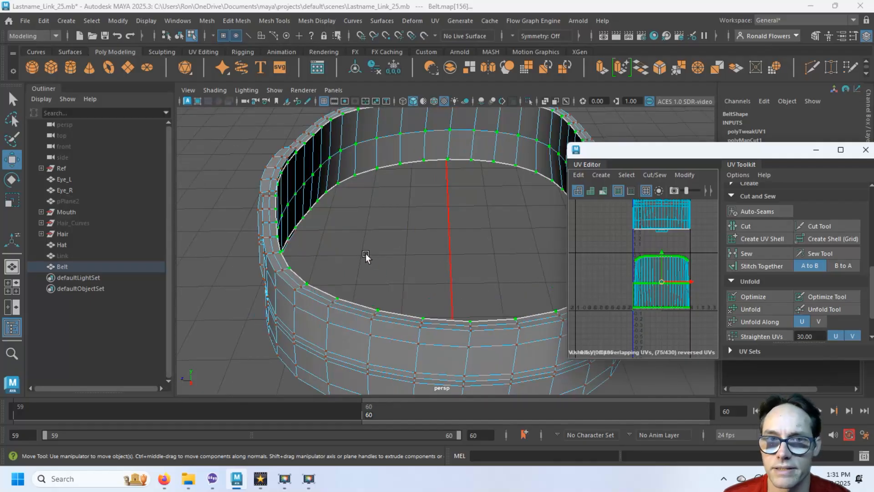
pyautogui.keyDown('alt'); pyautogui.moveTo(307, 241); pyautogui.dragTo(340, 251); pyautogui.keyUp('alt')
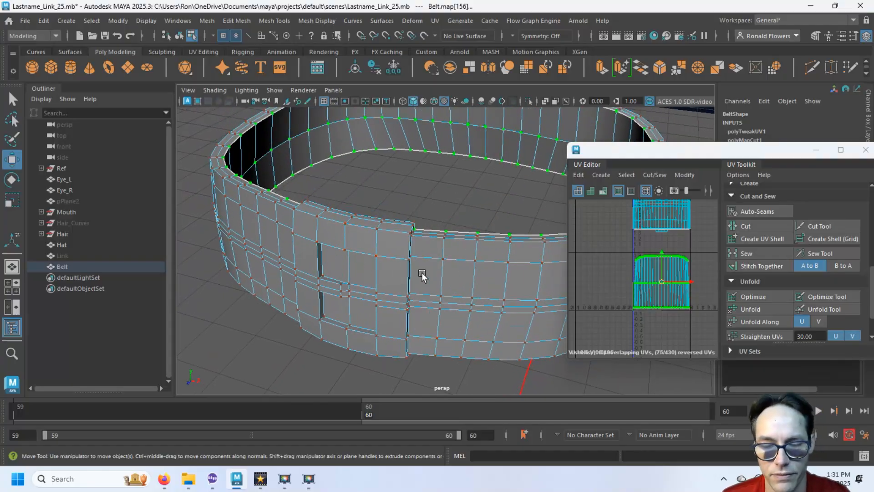
pyautogui.press('F10')
pyautogui.scroll(3, 405, 302)
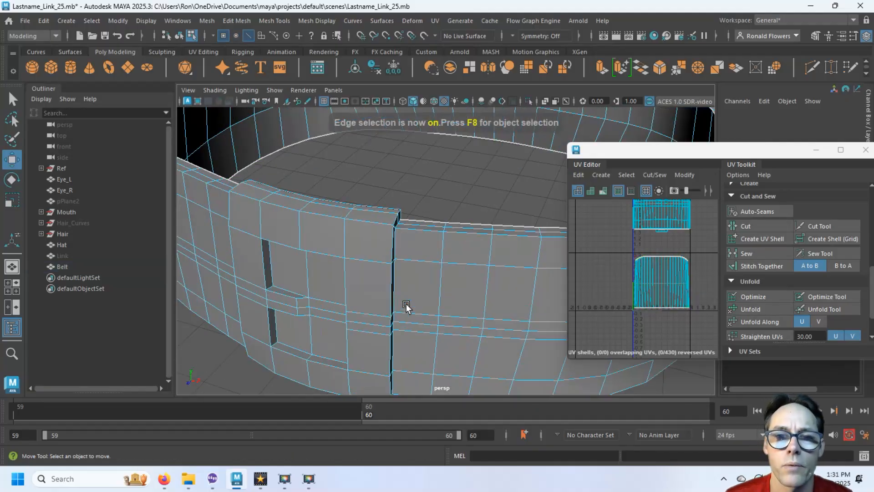
pyautogui.keyDown('alt'); pyautogui.moveTo(401, 279); pyautogui.dragTo(306, 252); pyautogui.keyUp('alt')
pyautogui.click(332, 230)
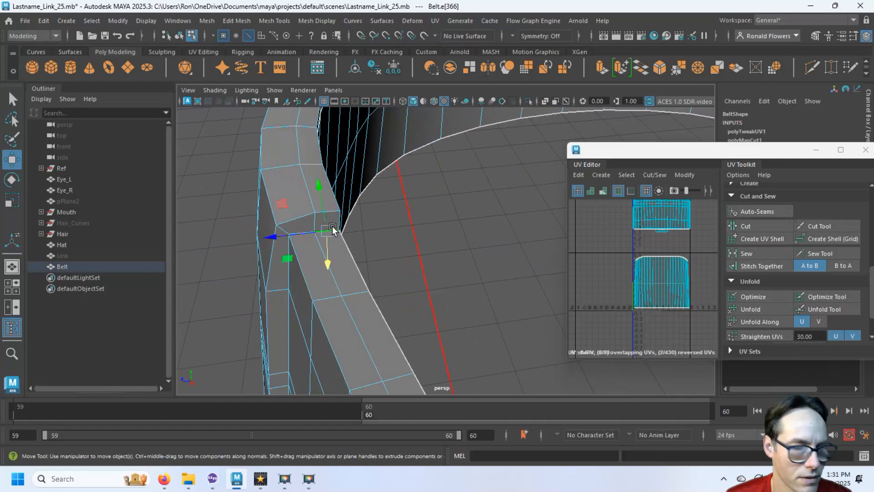
pyautogui.press('q')
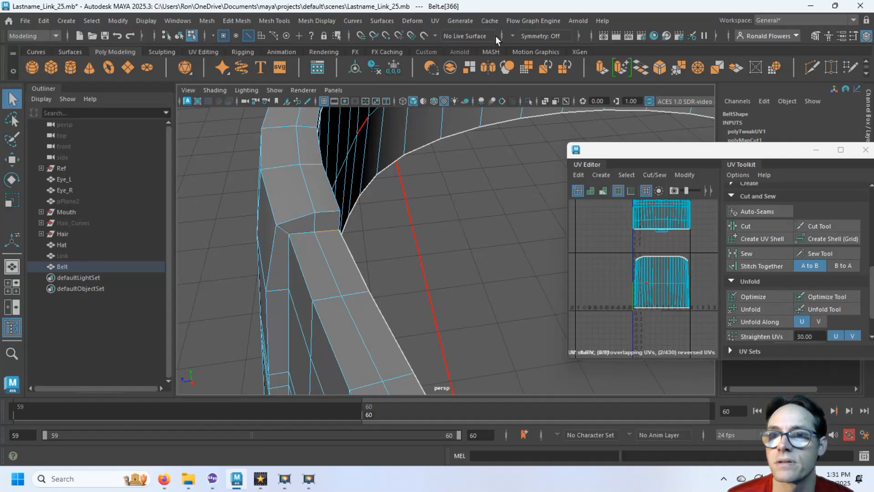
pyautogui.click(510, 35)
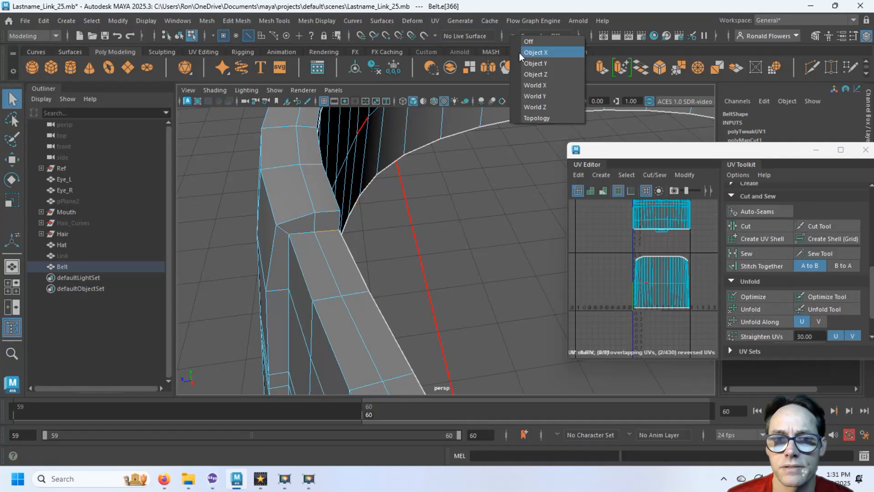
pyautogui.click(519, 53)
pyautogui.keyDown('shift'); pyautogui.click(290, 254); pyautogui.keyUp('shift')
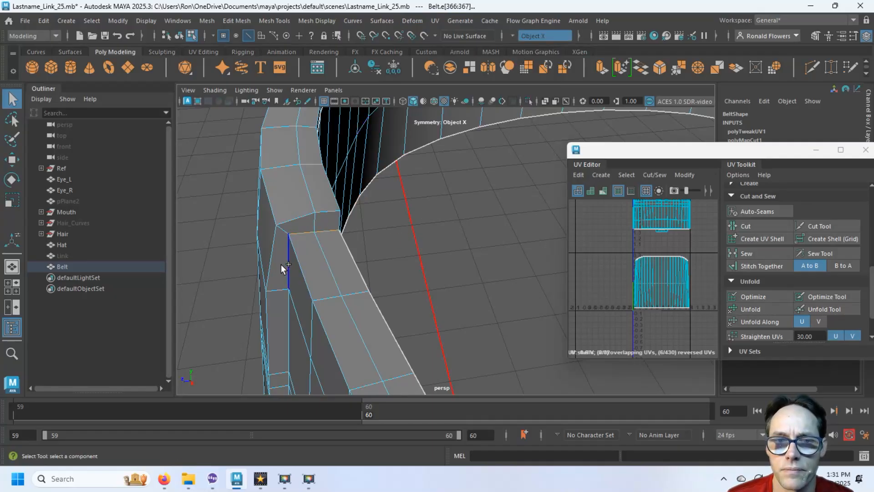
pyautogui.keyDown('shift'); pyautogui.click(281, 264); pyautogui.keyUp('shift')
# Extend the edge selection down the buckle's side seams and along its lower border on the belt's inner side.
pyautogui.keyDown('alt'); pyautogui.moveTo(280, 264); pyautogui.dragTo(388, 254); pyautogui.keyUp('alt')
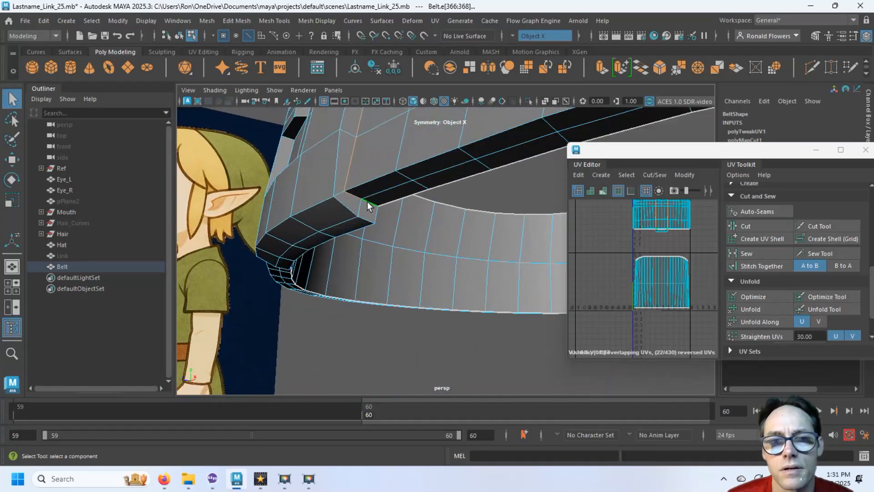
pyautogui.keyDown('alt'); pyautogui.moveTo(368, 205); pyautogui.dragTo(320, 206); pyautogui.keyUp('alt')
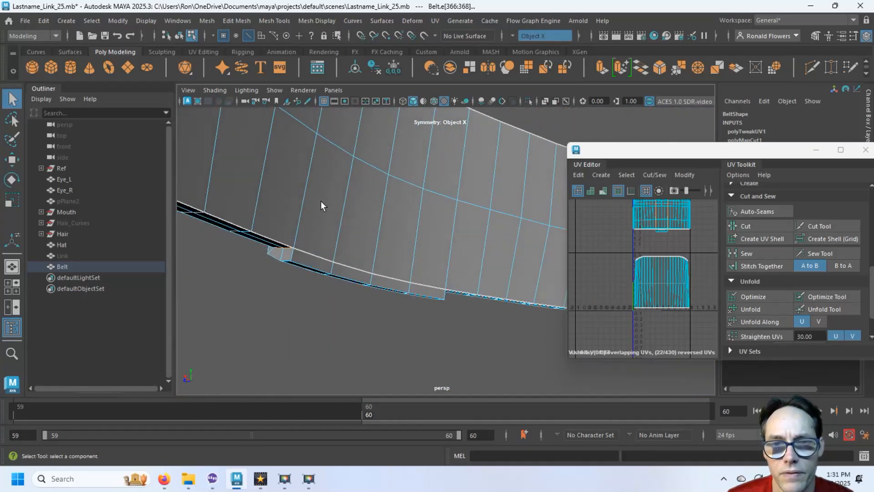
pyautogui.keyDown('shift'); pyautogui.doubleClick(320, 258); pyautogui.keyUp('shift')
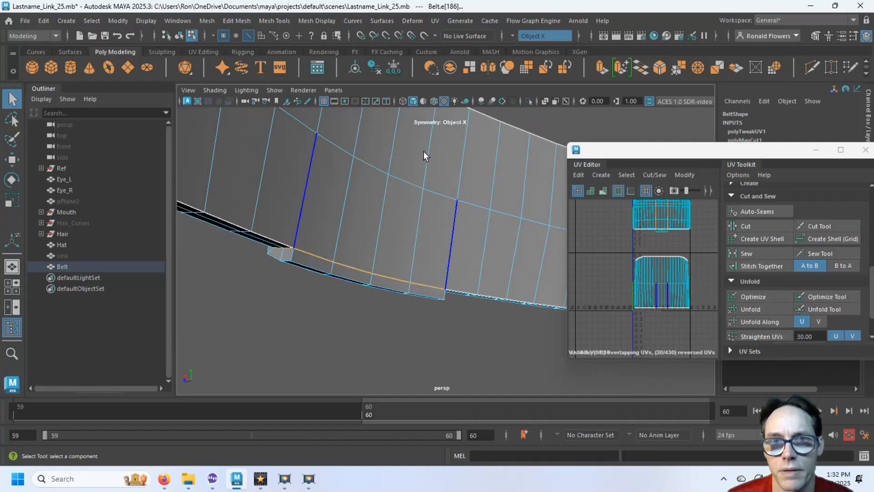
pyautogui.keyDown('alt'); pyautogui.moveTo(423, 151); pyautogui.dragTo(414, 234); pyautogui.keyUp('alt')
pyautogui.keyDown('shift'); pyautogui.doubleClick(348, 140); pyautogui.keyUp('shift')
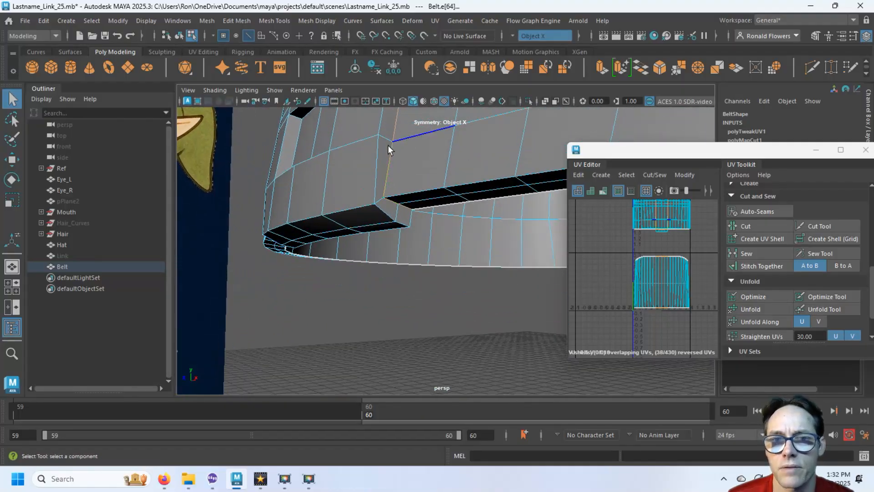
# Add the edges around the buckle's front openings, where they meet the recessed belt surface, to the selection.
pyautogui.keyDown('alt'); pyautogui.moveTo(413, 121); pyautogui.dragTo(455, 191); pyautogui.keyUp('alt')
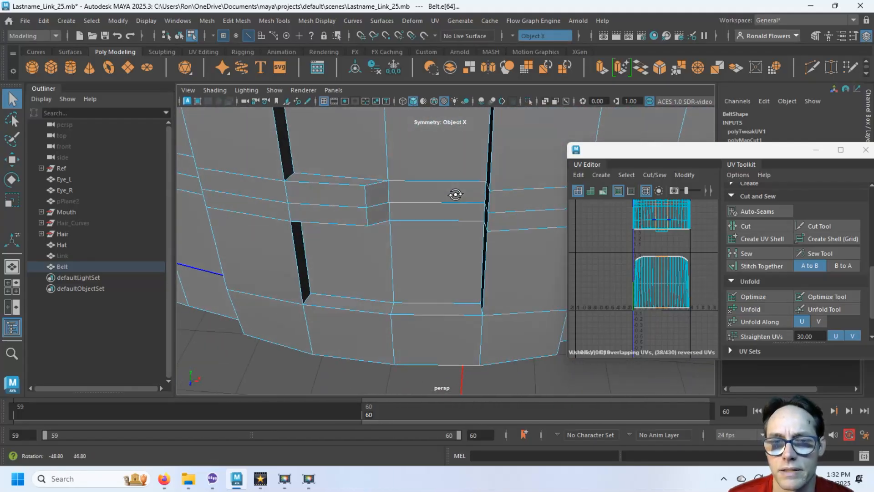
pyautogui.click(441, 294)
pyautogui.keyDown('alt'); pyautogui.moveTo(451, 288); pyautogui.dragTo(467, 256); pyautogui.keyUp('alt')
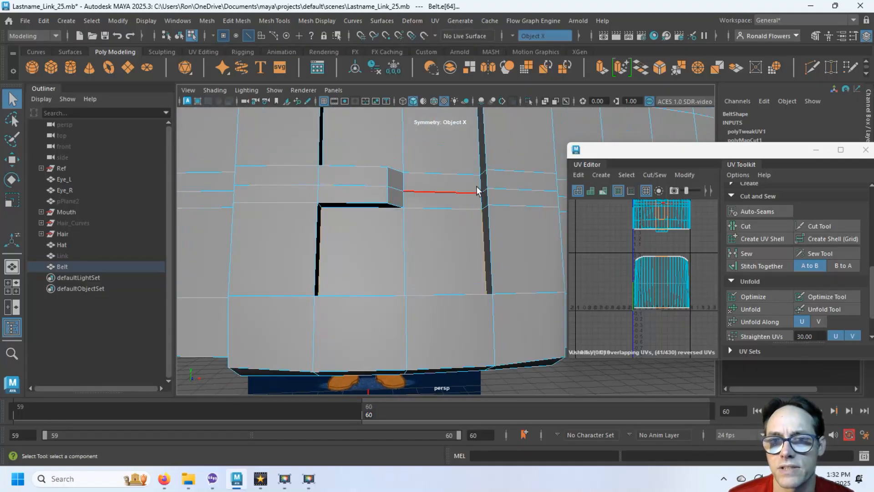
pyautogui.keyDown('alt'); pyautogui.moveTo(473, 191); pyautogui.dragTo(447, 240); pyautogui.keyUp('alt')
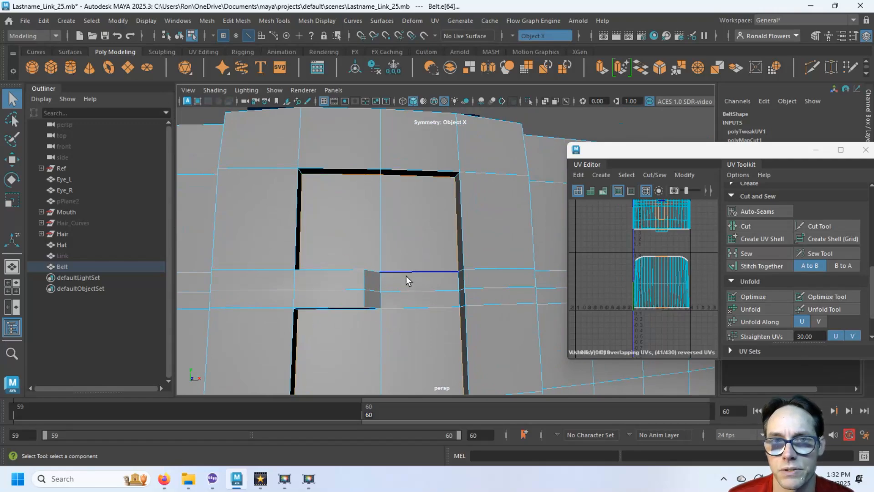
pyautogui.keyDown('alt'); pyautogui.moveTo(406, 276); pyautogui.dragTo(489, 348); pyautogui.keyUp('alt')
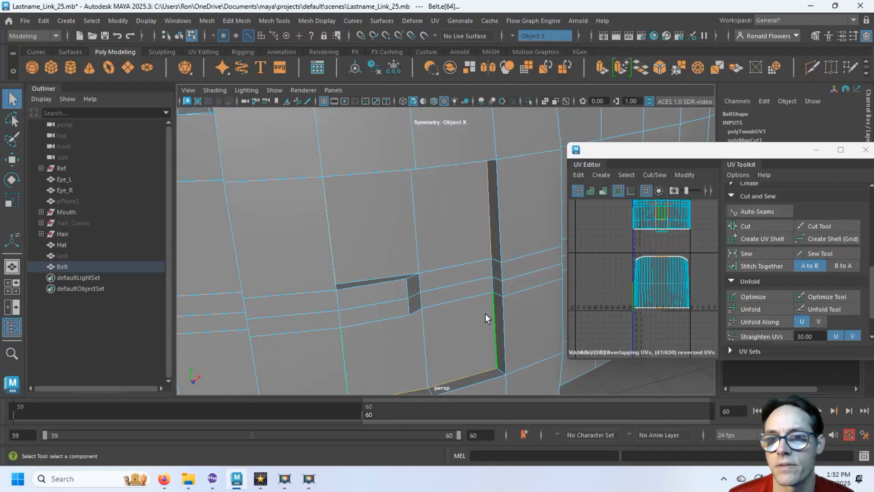
pyautogui.keyDown('alt'); pyautogui.moveTo(485, 313); pyautogui.dragTo(484, 291); pyautogui.keyUp('alt')
# Turn symmetry off, add the edges around the buckle's prong, and cut the belt's UVs along the selected edges.
pyautogui.click(511, 35)
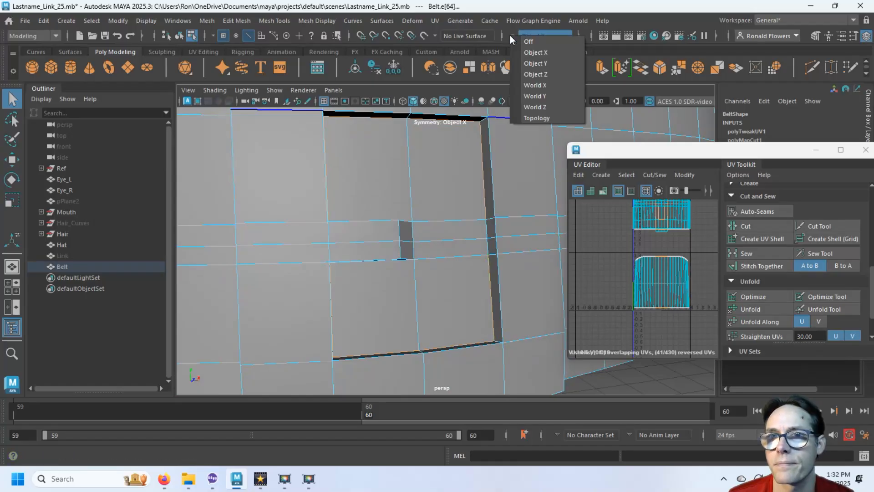
pyautogui.click(524, 42)
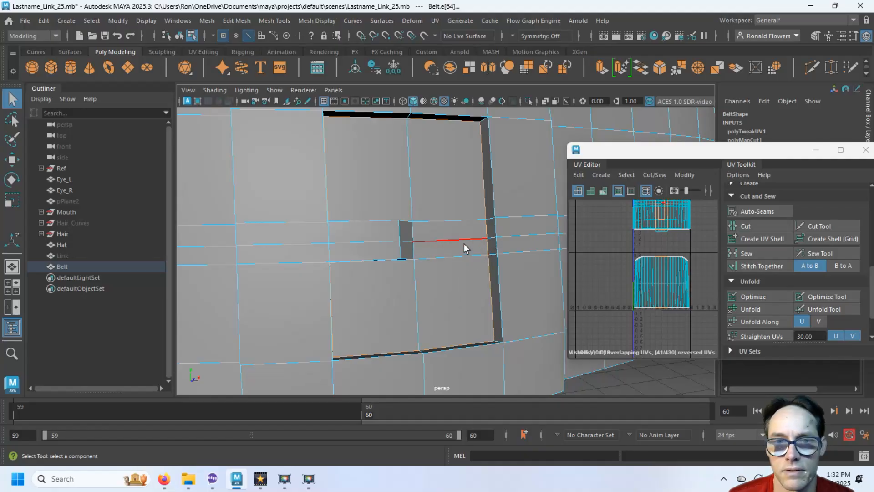
pyautogui.keyDown('alt'); pyautogui.moveTo(463, 244); pyautogui.dragTo(395, 250); pyautogui.keyUp('alt')
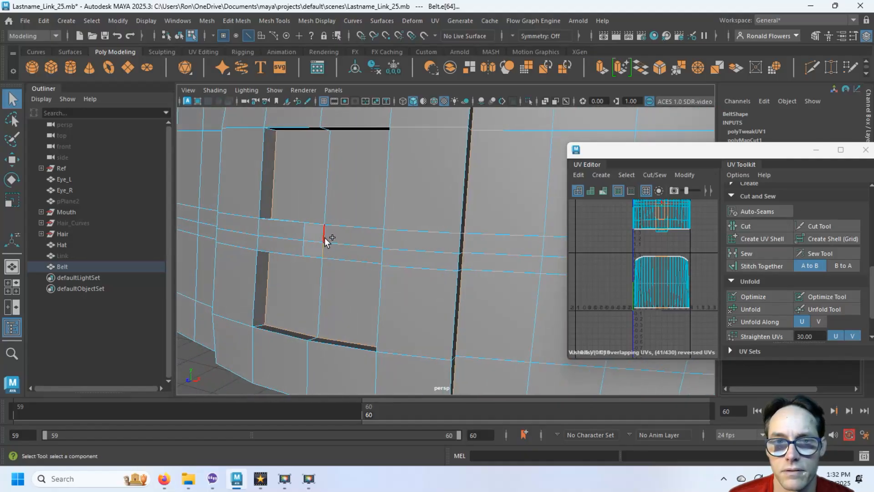
pyautogui.keyDown('alt'); pyautogui.moveTo(335, 235); pyautogui.dragTo(354, 256); pyautogui.keyUp('alt')
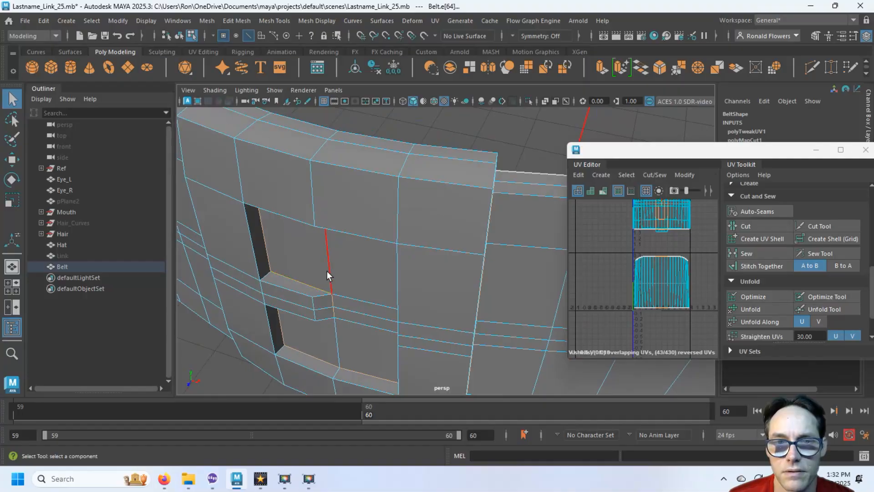
pyautogui.keyDown('alt'); pyautogui.moveTo(326, 275); pyautogui.dragTo(414, 194); pyautogui.keyUp('alt')
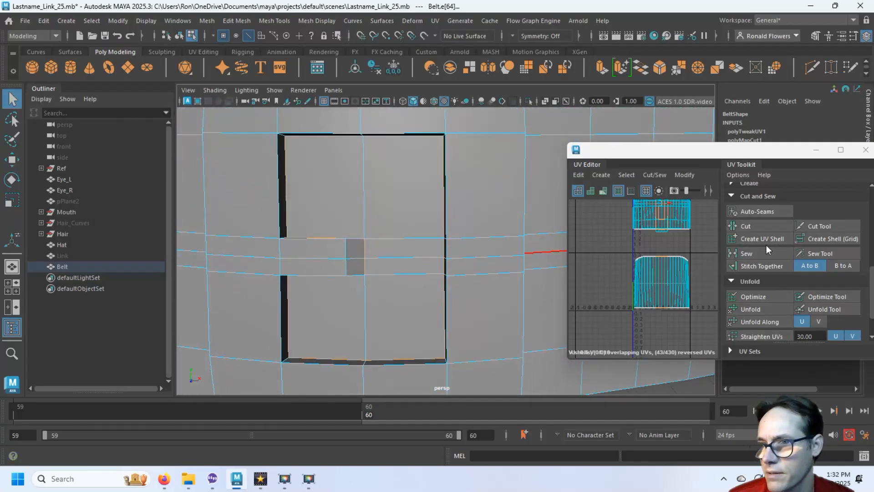
pyautogui.click(762, 223)
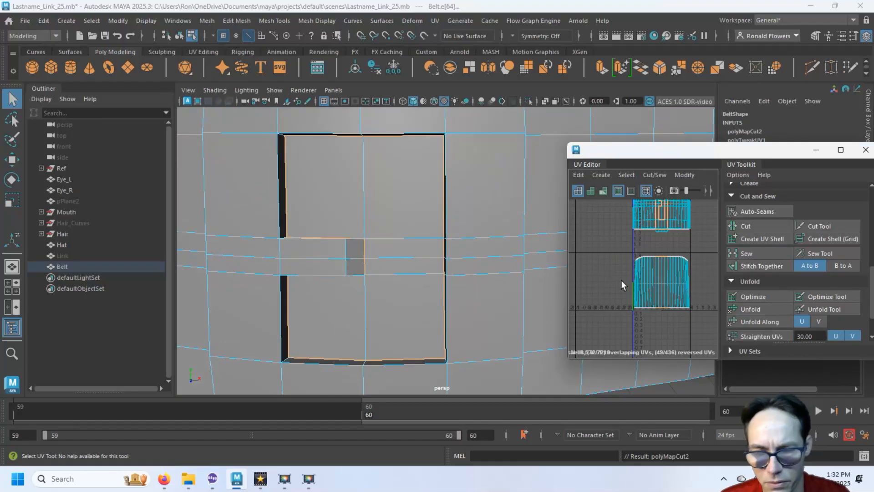
# Move the belt's outer strap UV shell straight up, clear of the buckle's UV shells.
pyautogui.press('F12')
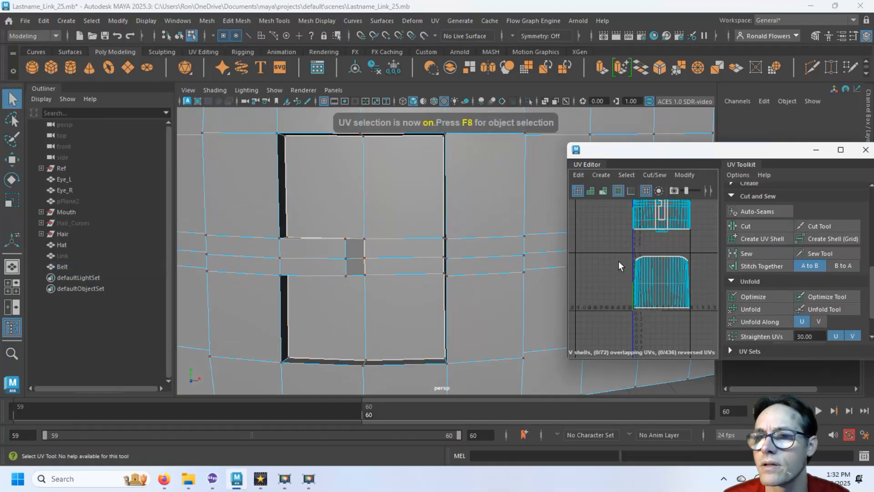
pyautogui.keyDown('alt'); pyautogui.moveTo(620, 239); pyautogui.dragTo(607, 302, button='middle'); pyautogui.keyUp('alt')
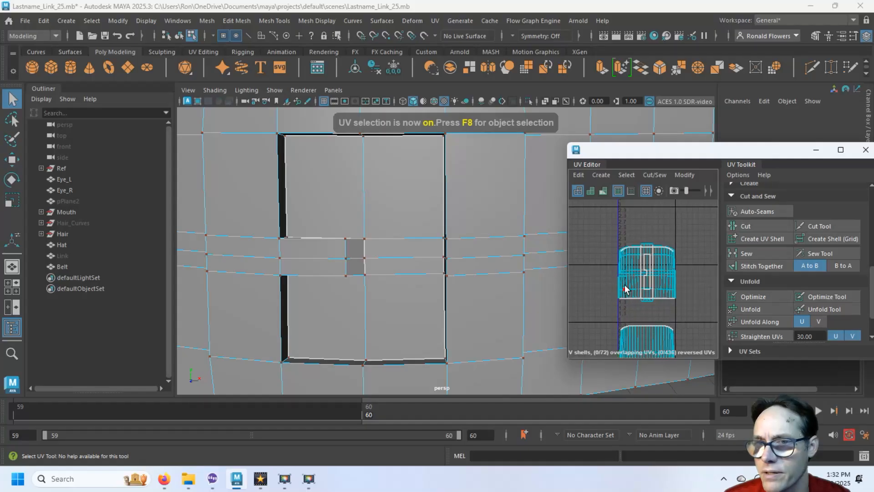
pyautogui.click(625, 290)
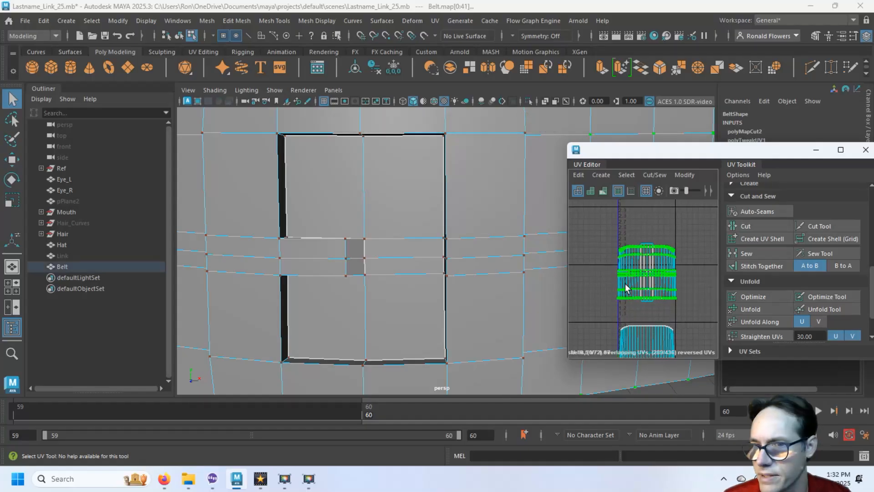
pyautogui.press('w')
pyautogui.moveTo(650, 250); pyautogui.dragTo(637, 169)
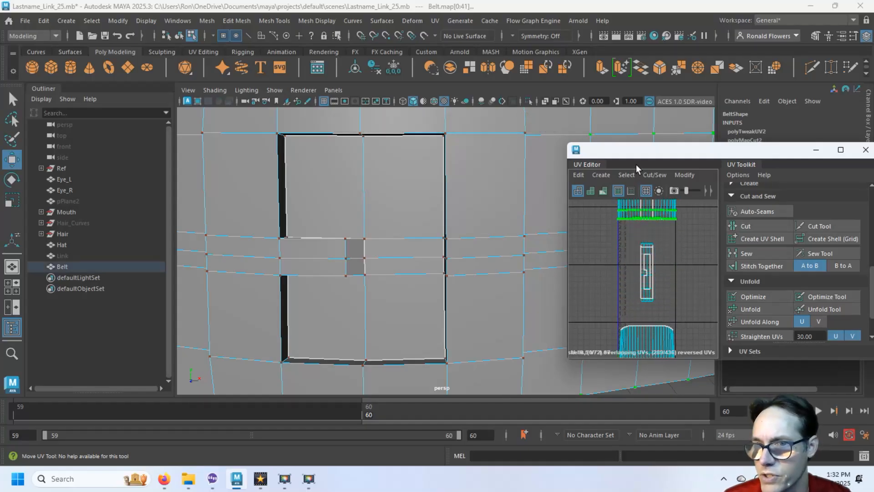
# Move the buckle's UV shells to the right of the belt shells and separate the small opening shell from the frame shell.
pyautogui.moveTo(632, 240); pyautogui.dragTo(679, 315)
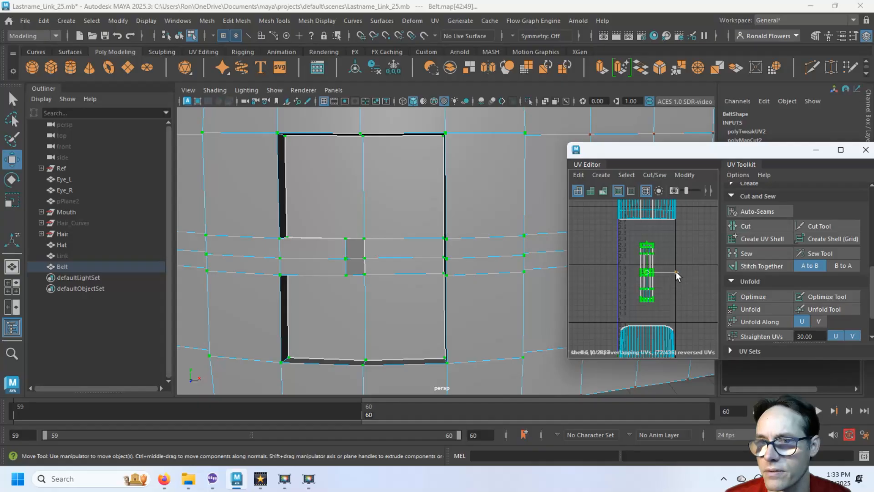
pyautogui.moveTo(677, 276); pyautogui.dragTo(730, 275)
pyautogui.moveTo(631, 245); pyautogui.dragTo(729, 275)
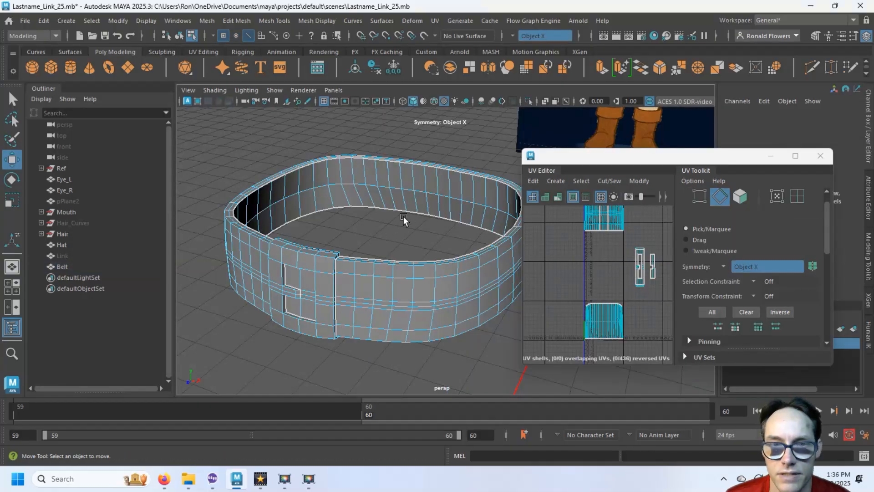
# Select the faces of both buckle UV shells and unfold them.
pyautogui.keyDown('alt'); pyautogui.moveTo(404, 220); pyautogui.dragTo(408, 195); pyautogui.keyUp('alt')
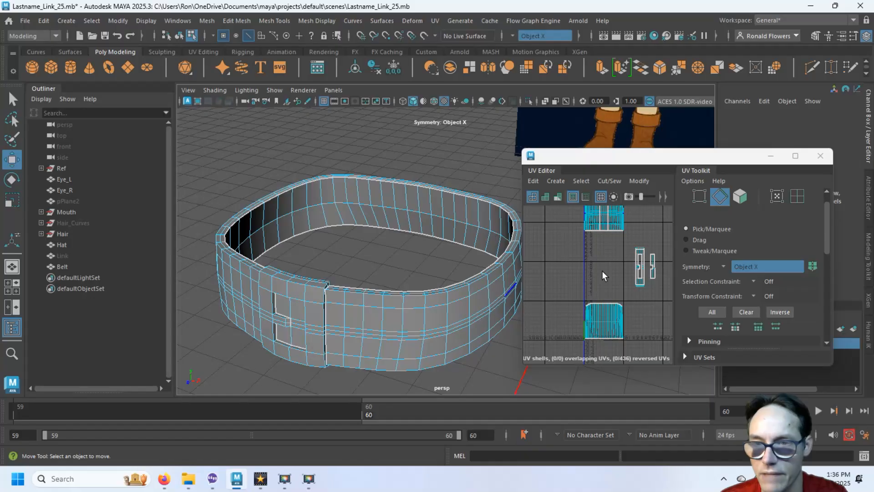
pyautogui.hotkey('ctrl', 'F11')
pyautogui.click(588, 284)
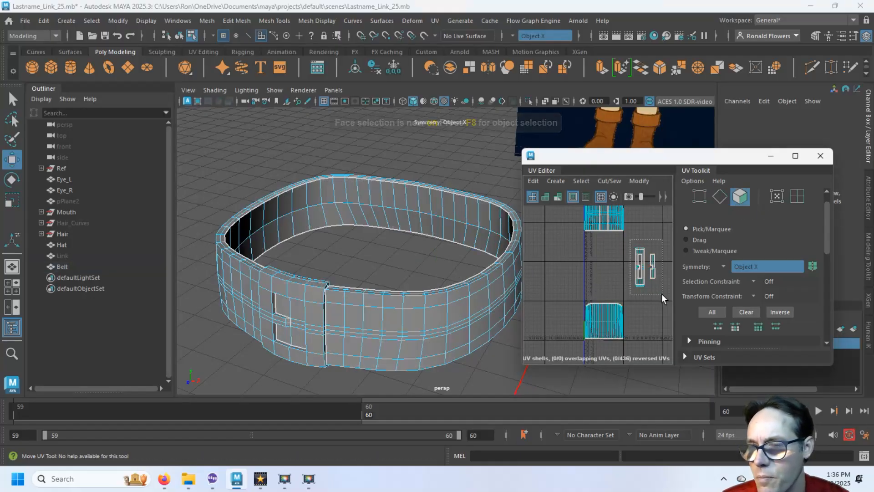
pyautogui.moveTo(630, 242); pyautogui.dragTo(662, 291)
pyautogui.scroll(-6, 739, 304)
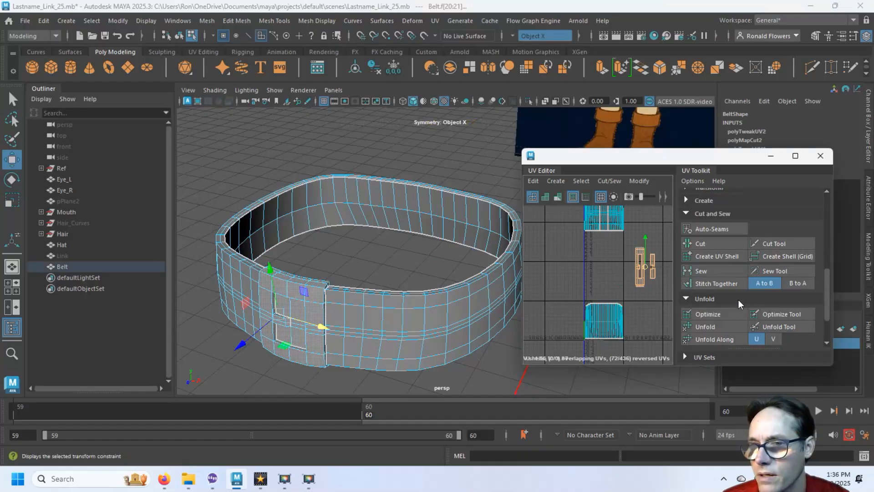
pyautogui.click(712, 295)
# Move the small unfolded opening shell slightly right so it no longer overlaps the buckle's frame shell.
pyautogui.click(652, 268)
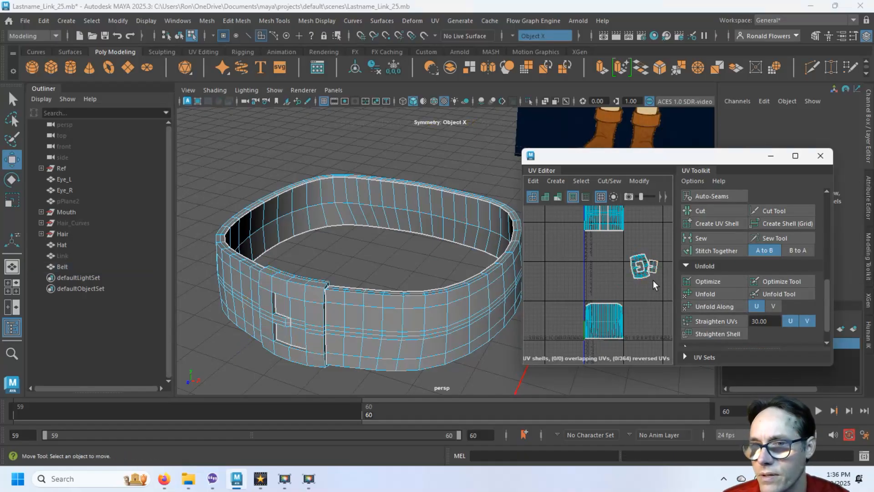
pyautogui.doubleClick(654, 267)
pyautogui.moveTo(656, 268); pyautogui.dragTo(663, 267)
pyautogui.click(641, 270)
pyautogui.doubleClick(641, 271)
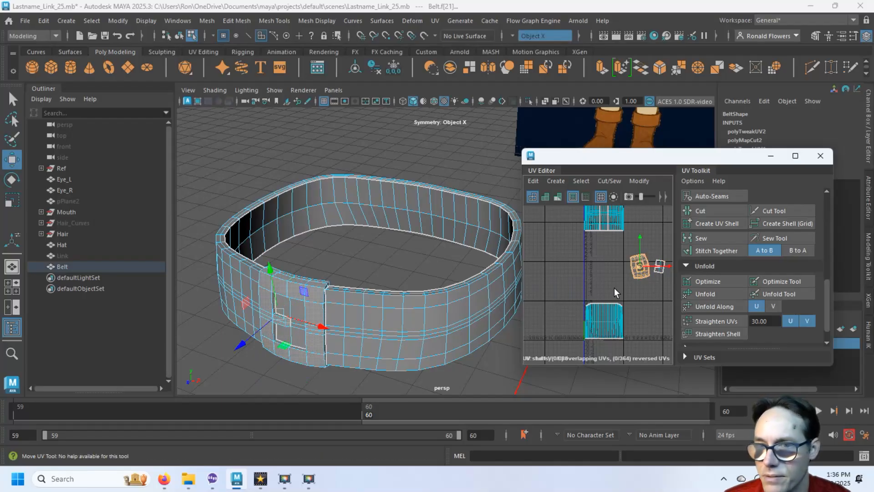
pyautogui.click(659, 266)
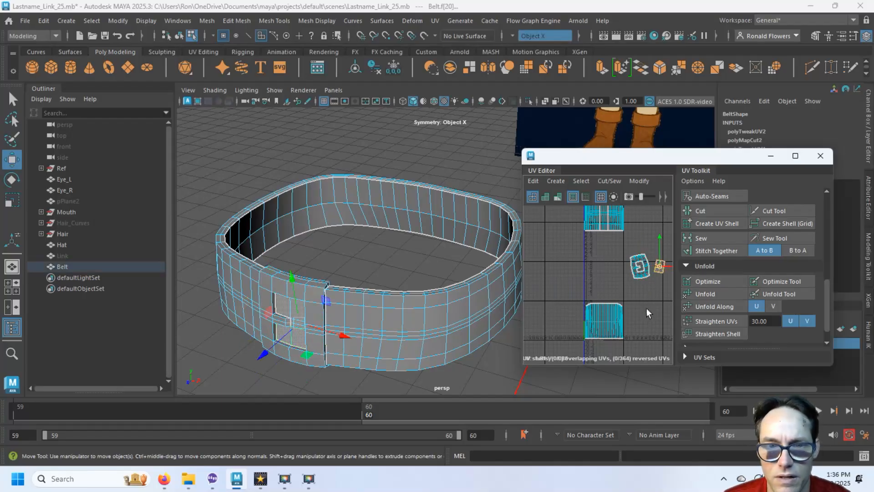
# Select the belt's inner-face UV shell and unfold it.
pyautogui.click(610, 322)
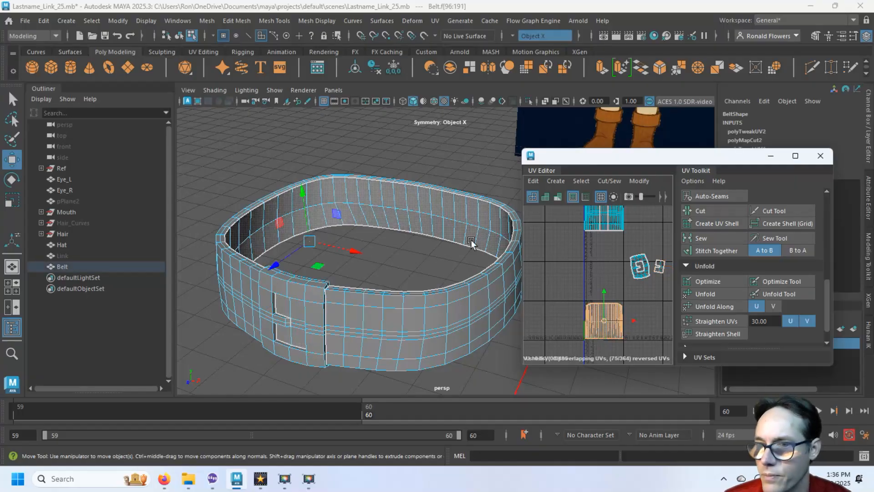
pyautogui.click(701, 294)
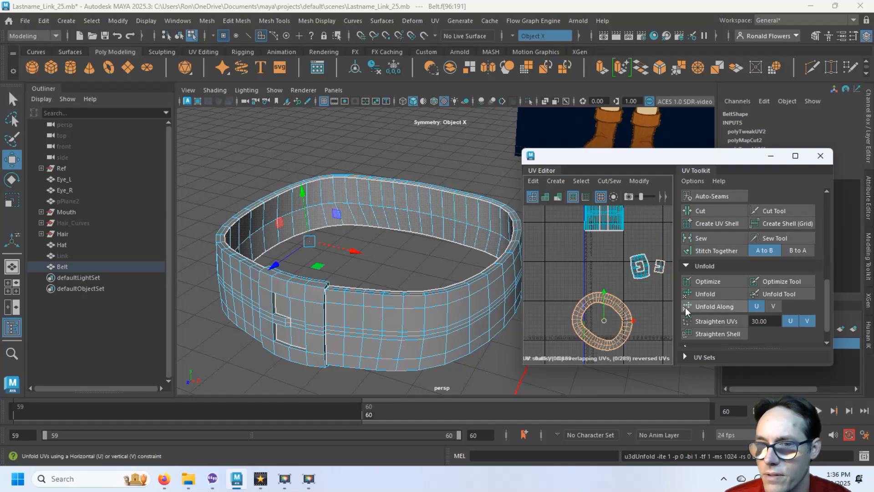
# Move the belt's outer strap UV shell to the left and down, then select its faces.
pyautogui.click(577, 307)
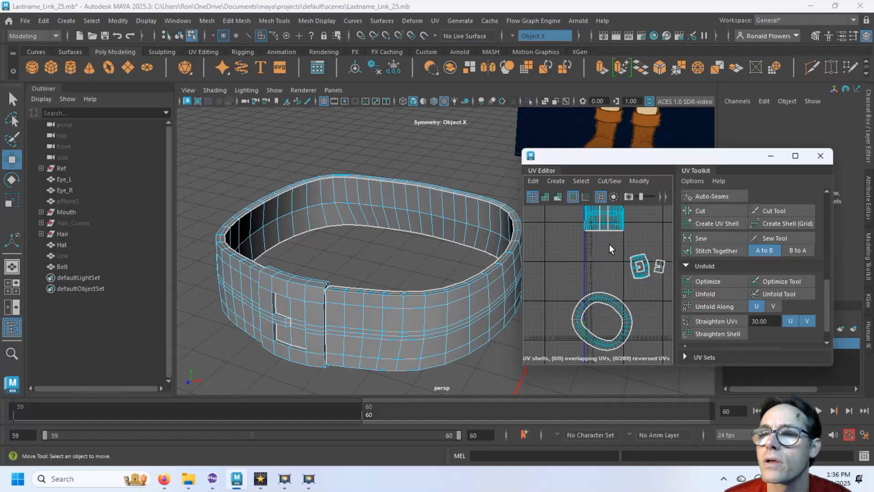
pyautogui.doubleClick(604, 211)
pyautogui.moveTo(603, 211); pyautogui.dragTo(574, 247)
pyautogui.click(587, 258)
pyautogui.doubleClick(607, 220)
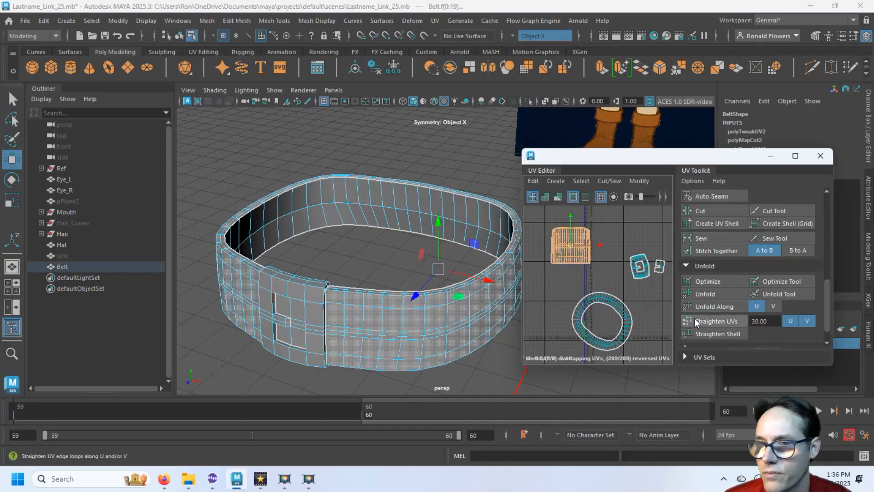
# Unfold the outer strap shell and move it left so it no longer overlaps the ring-shaped inner-face shell.
pyautogui.click(705, 294)
pyautogui.scroll(-2, 593, 270)
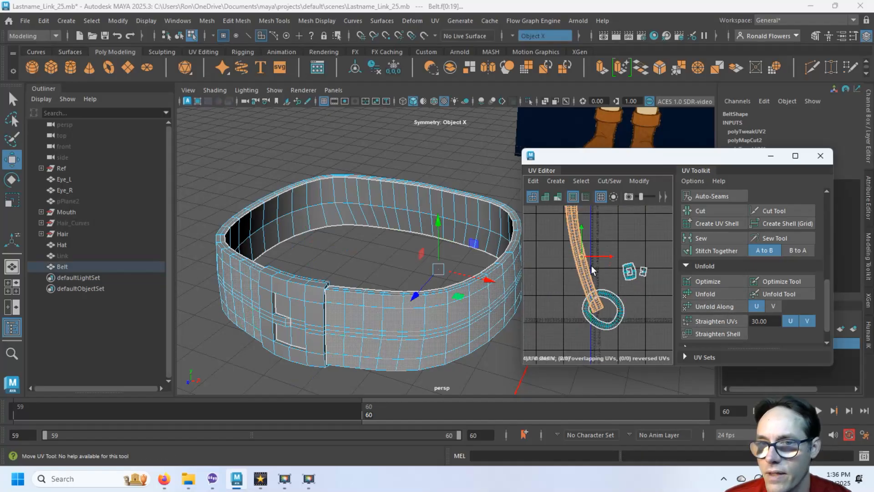
pyautogui.moveTo(582, 257); pyautogui.dragTo(548, 273)
pyautogui.click(594, 236)
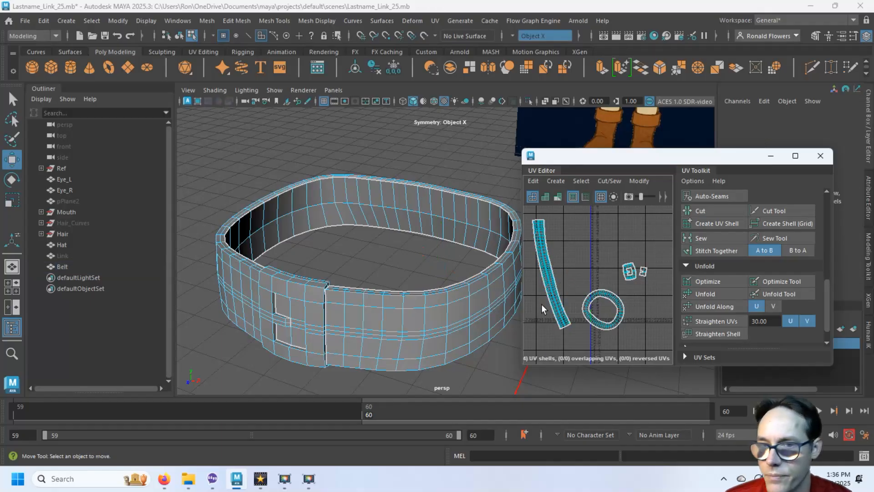
# Cut the belt's inner-face UV shell along a vertical edge line on the inside of the belt, near the strap overlap.
pyautogui.click(606, 299)
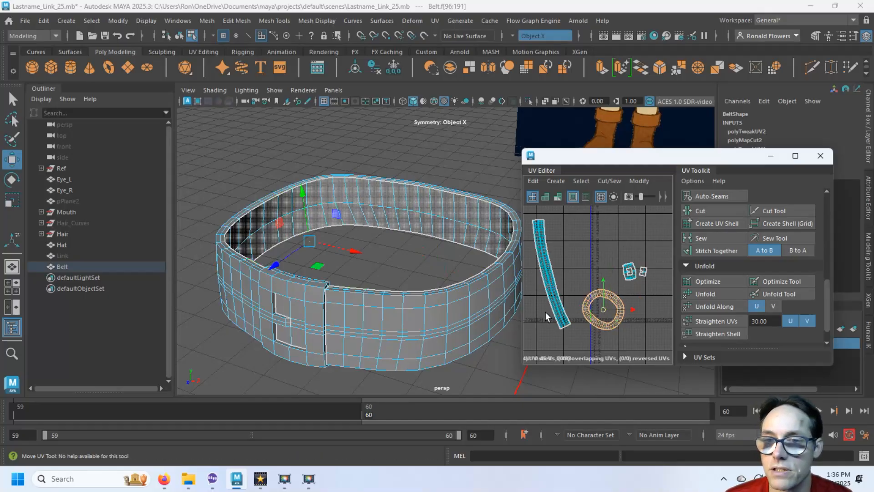
pyautogui.click(548, 276)
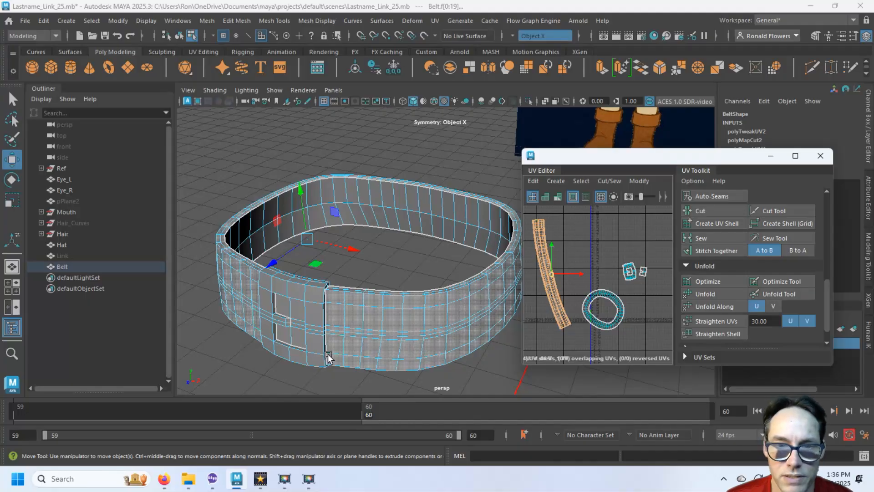
pyautogui.keyDown('alt'); pyautogui.moveTo(328, 359); pyautogui.dragTo(301, 257); pyautogui.keyUp('alt')
pyautogui.keyDown('alt'); pyautogui.moveTo(289, 203); pyautogui.dragTo(413, 296, button='middle'); pyautogui.keyUp('alt')
pyautogui.scroll(3, 414, 297)
pyautogui.keyDown('alt'); pyautogui.moveTo(414, 297); pyautogui.dragTo(387, 286); pyautogui.keyUp('alt')
pyautogui.scroll(3, 447, 294)
pyautogui.keyDown('alt'); pyautogui.moveTo(438, 273); pyautogui.dragTo(416, 312); pyautogui.keyUp('alt')
pyautogui.click(601, 297)
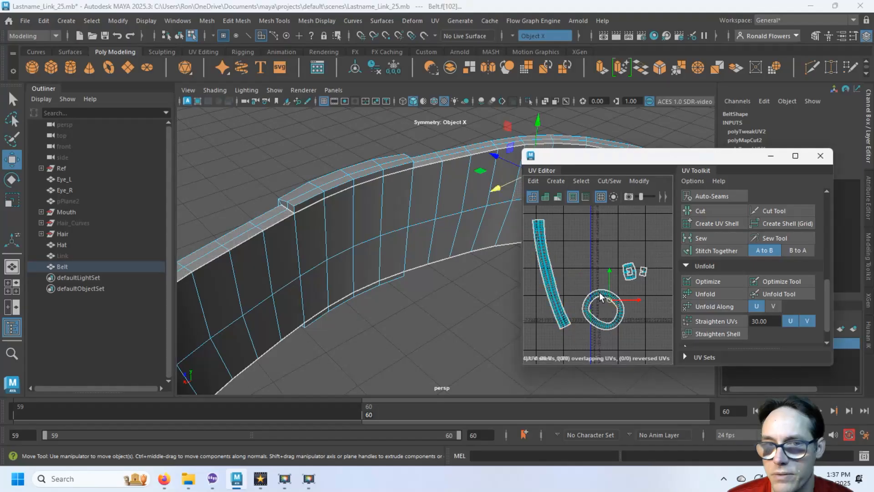
pyautogui.click(412, 316)
pyautogui.click(358, 259)
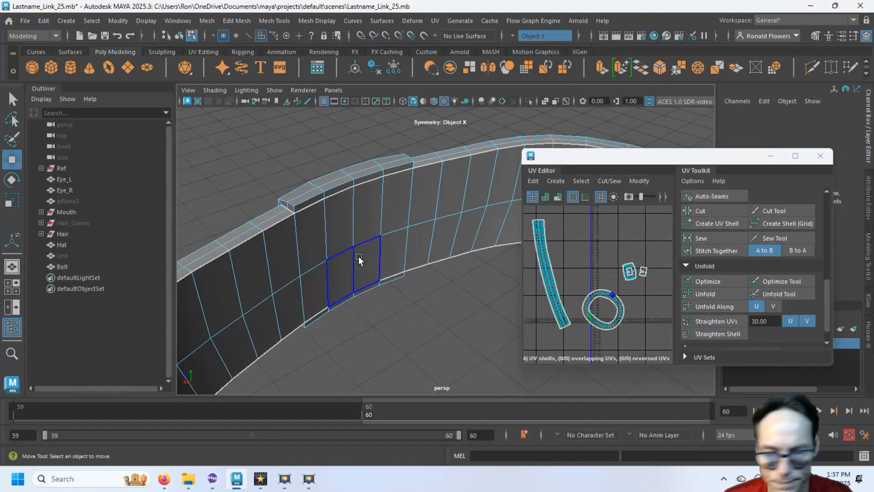
pyautogui.press('F10')
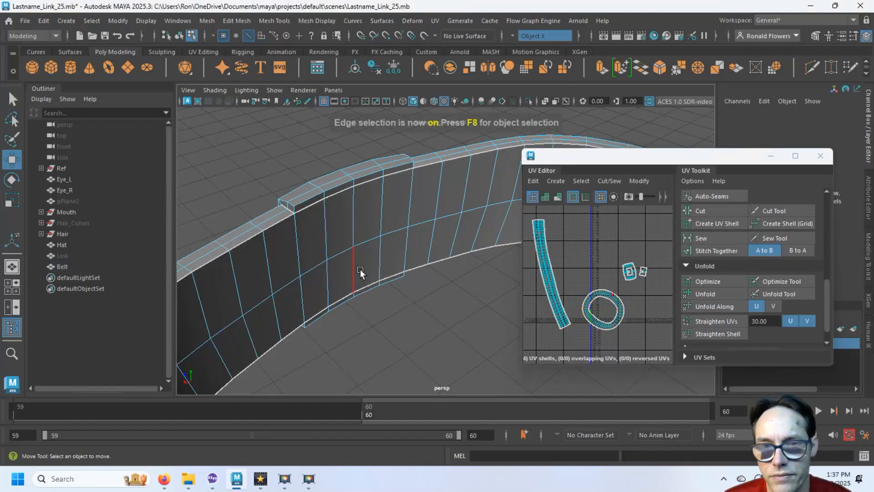
pyautogui.click(359, 275)
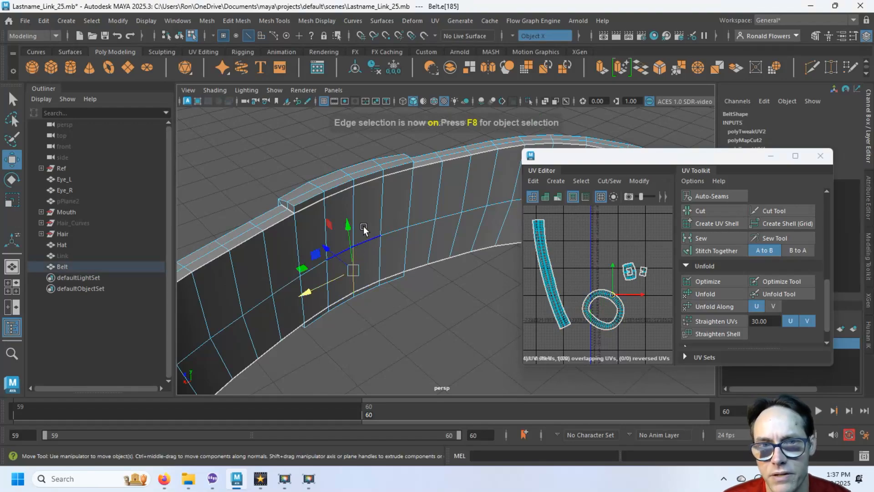
pyautogui.press('q')
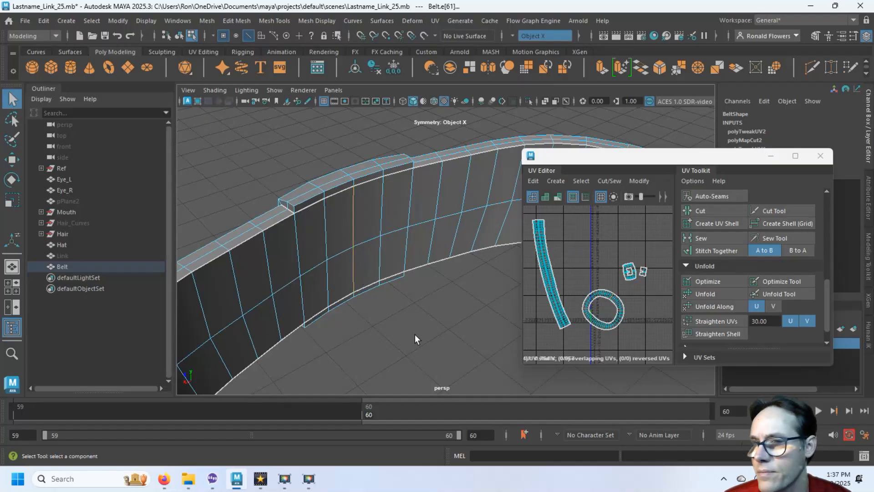
pyautogui.click(720, 212)
pyautogui.click(434, 351)
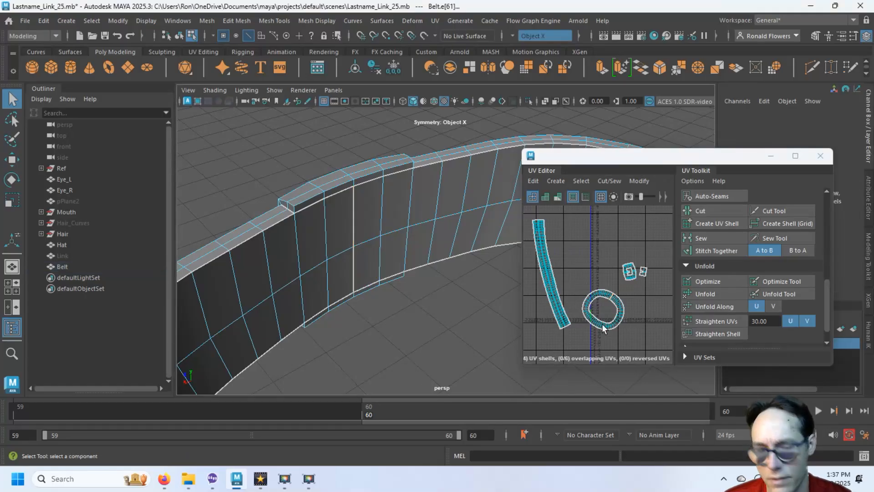
# Select the cut inner-face shell and unfold it into an open strip.
pyautogui.click(610, 326)
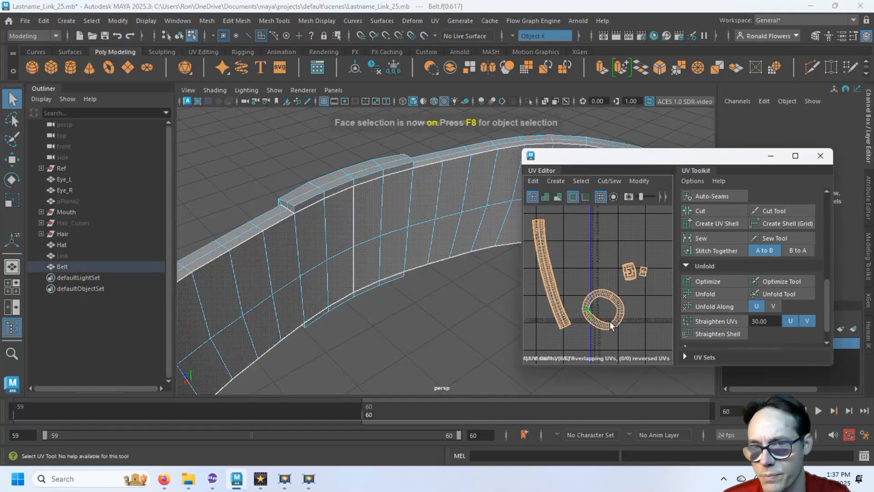
pyautogui.click(715, 293)
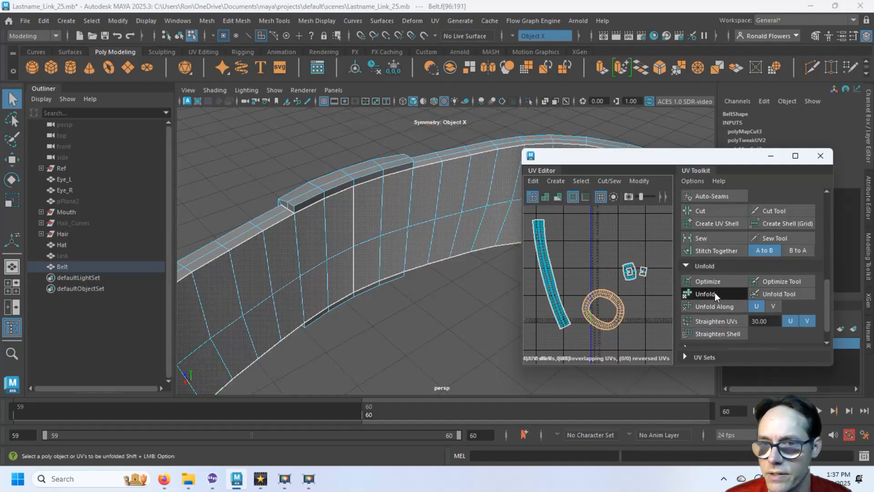
pyautogui.click(710, 294)
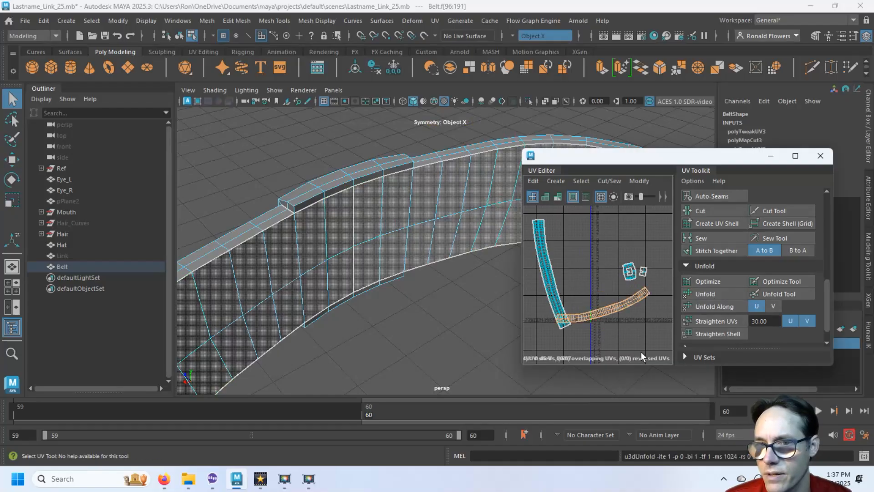
pyautogui.click(598, 324)
pyautogui.keyDown('alt'); pyautogui.moveTo(388, 296); pyautogui.dragTo(442, 280); pyautogui.keyUp('alt')
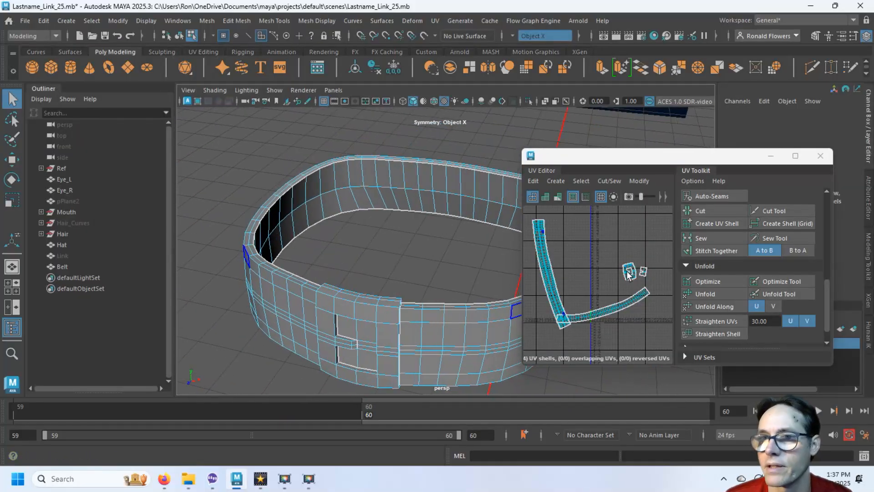
# Maximize the UV editor window and rotate the outer strap shell until it lies roughly horizontal.
pyautogui.doubleClick(636, 154)
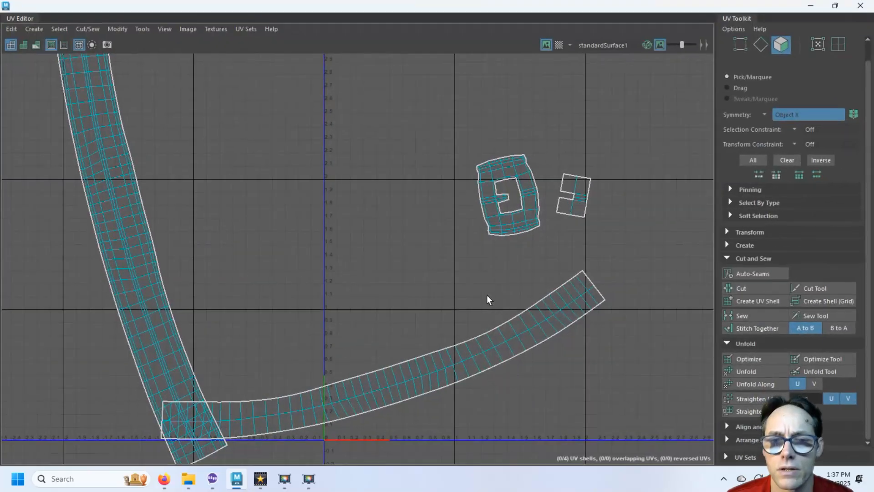
pyautogui.scroll(-2, 509, 299)
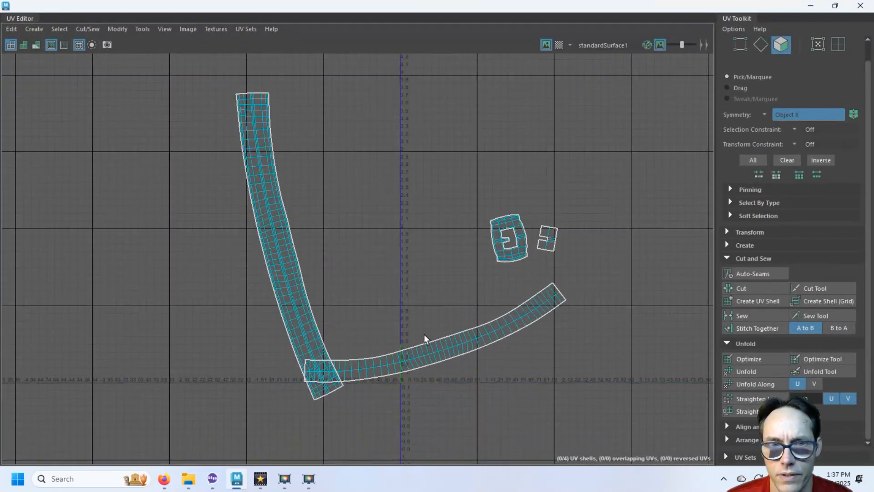
pyautogui.click(286, 260)
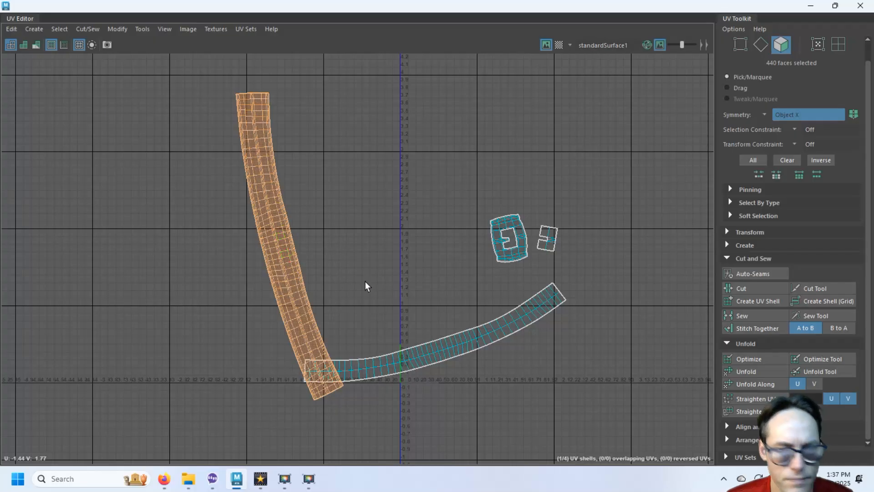
pyautogui.press('e')
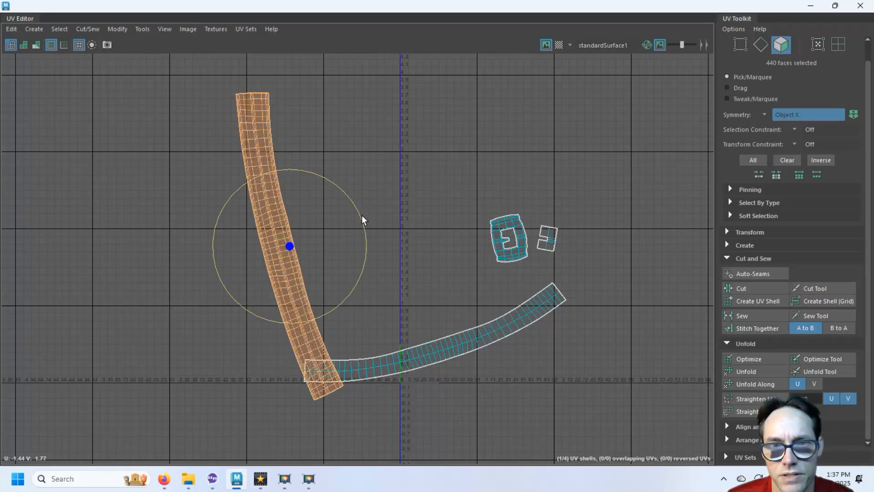
pyautogui.moveTo(363, 220); pyautogui.dragTo(283, 178)
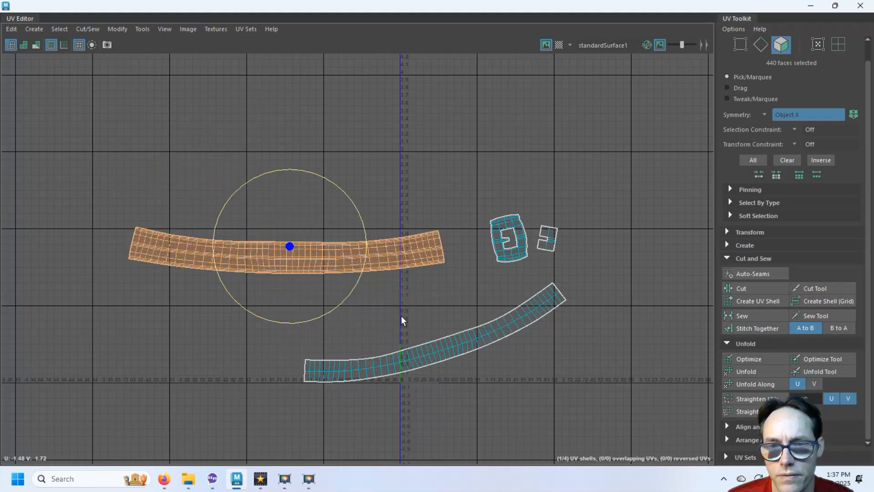
# Rotate the inner-face shell to roughly horizontal and place it directly beneath the outer strap shell.
pyautogui.click(420, 343)
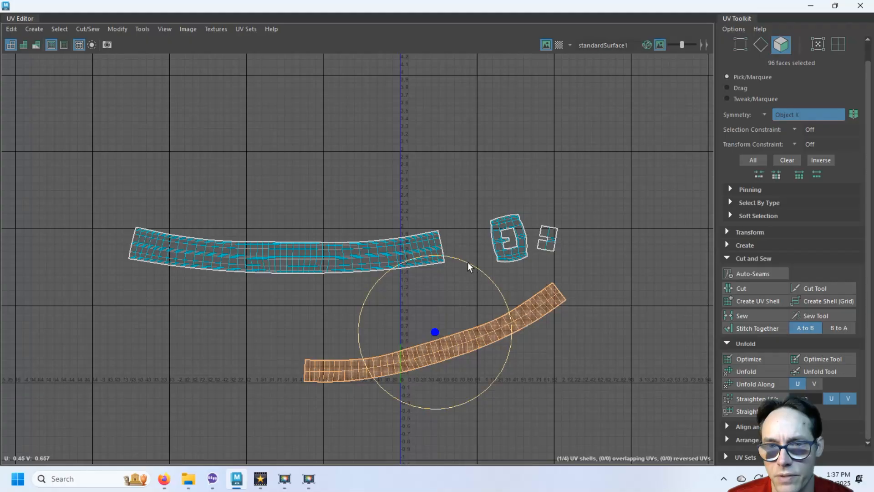
pyautogui.moveTo(469, 266); pyautogui.dragTo(497, 285)
pyautogui.click(519, 394)
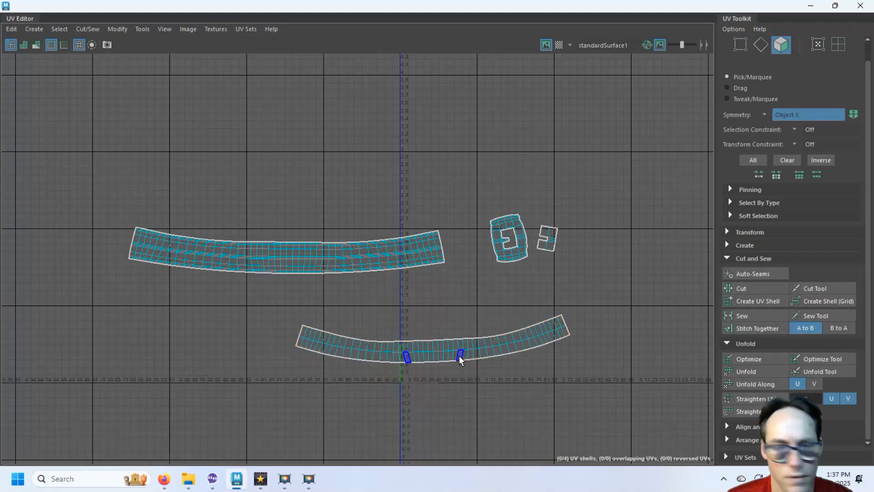
pyautogui.click(434, 355)
pyautogui.press('w')
pyautogui.moveTo(423, 346); pyautogui.dragTo(293, 310)
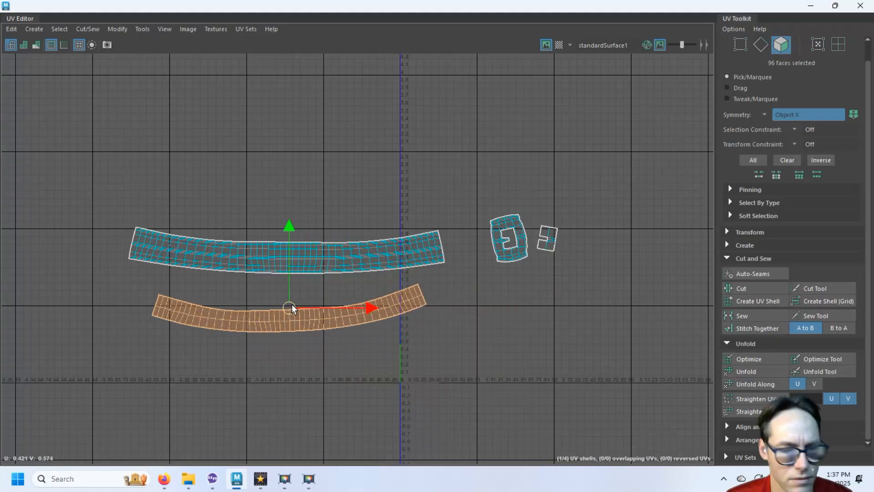
pyautogui.click(428, 360)
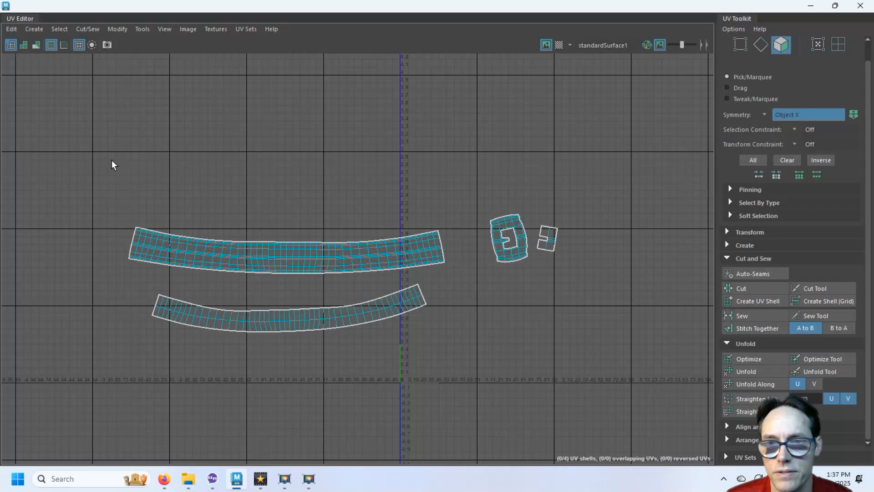
# Select all four belt UV shells, scale them down together and move them toward the 0 to 1 UV tile.
pyautogui.moveTo(98, 172); pyautogui.dragTo(591, 390)
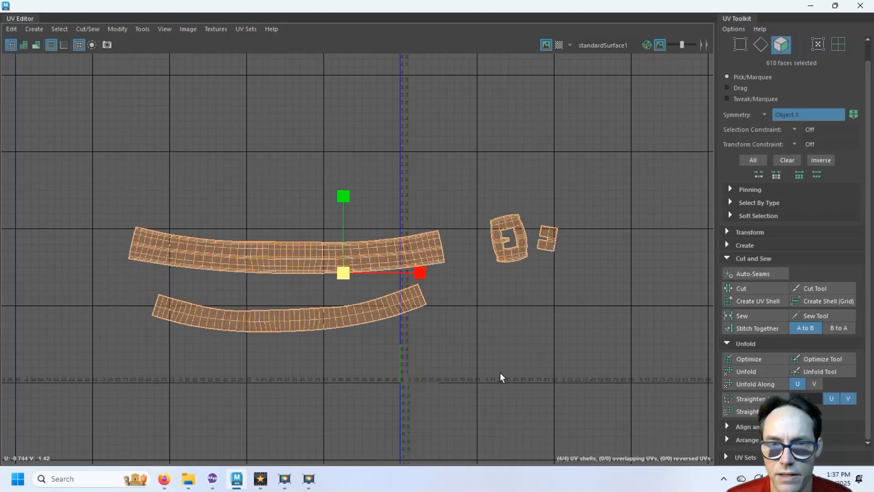
pyautogui.moveTo(344, 273); pyautogui.dragTo(465, 341)
pyautogui.press('w')
pyautogui.scroll(2, 457, 368)
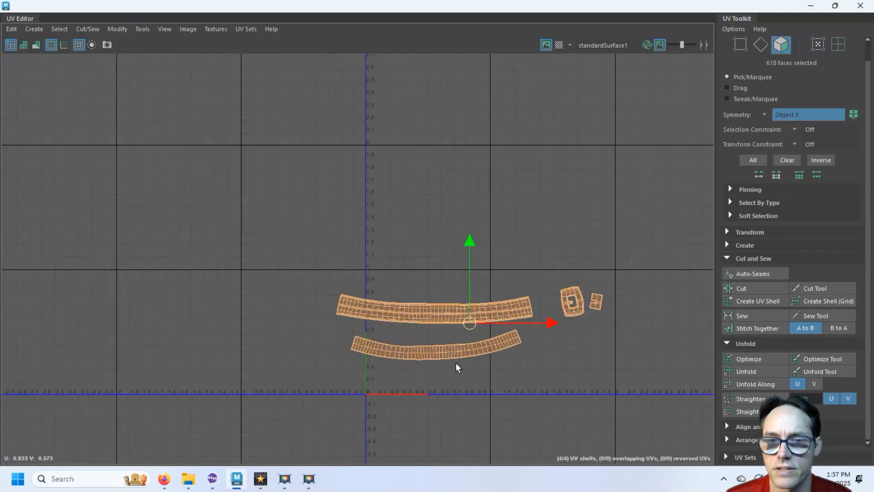
pyautogui.scroll(4, 457, 368)
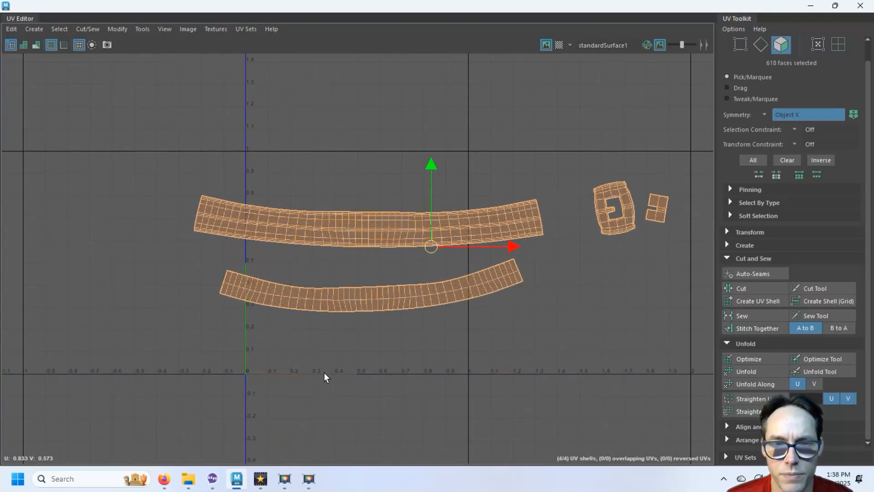
# Reposition all four shells together so the two long strips lie across the 0 to 1 UV tile.
pyautogui.moveTo(430, 246); pyautogui.dragTo(382, 132)
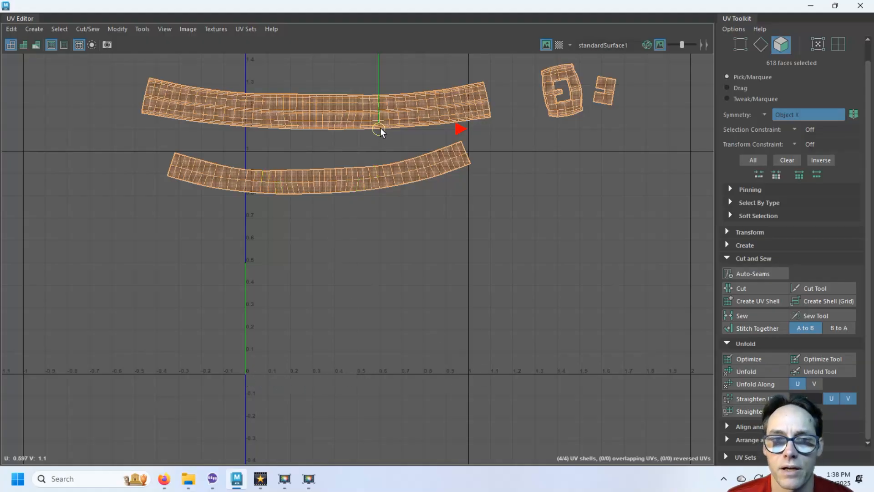
pyautogui.moveTo(379, 129); pyautogui.dragTo(557, 183)
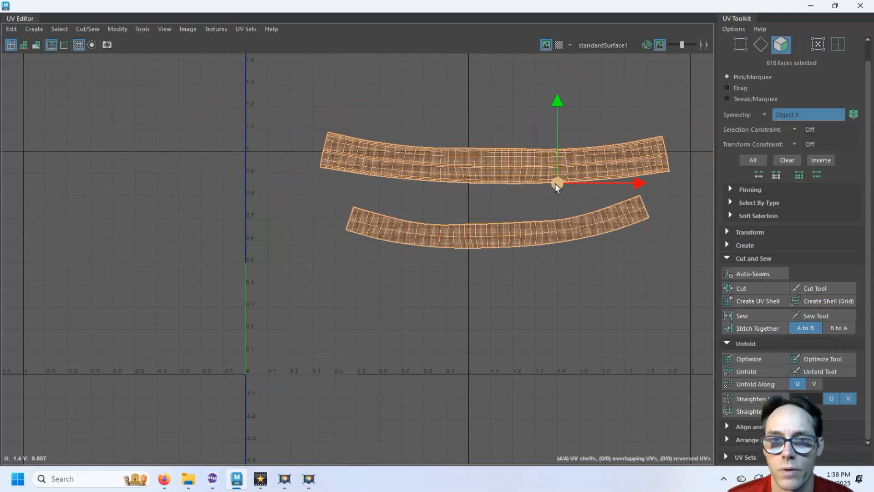
pyautogui.moveTo(557, 183); pyautogui.dragTo(420, 229)
pyautogui.click(427, 334)
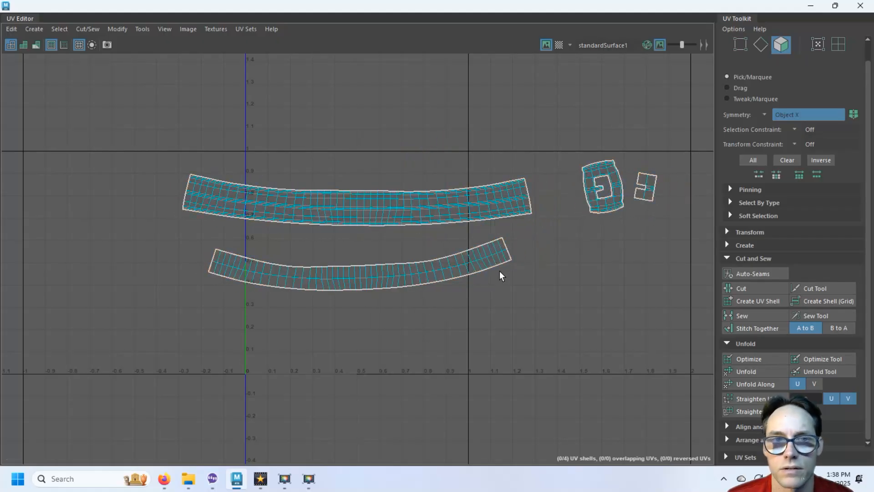
# Scale all four shells down uniformly until the outer strap is about as wide as the 0 to 1 tile.
pyautogui.moveTo(155, 117); pyautogui.dragTo(671, 327)
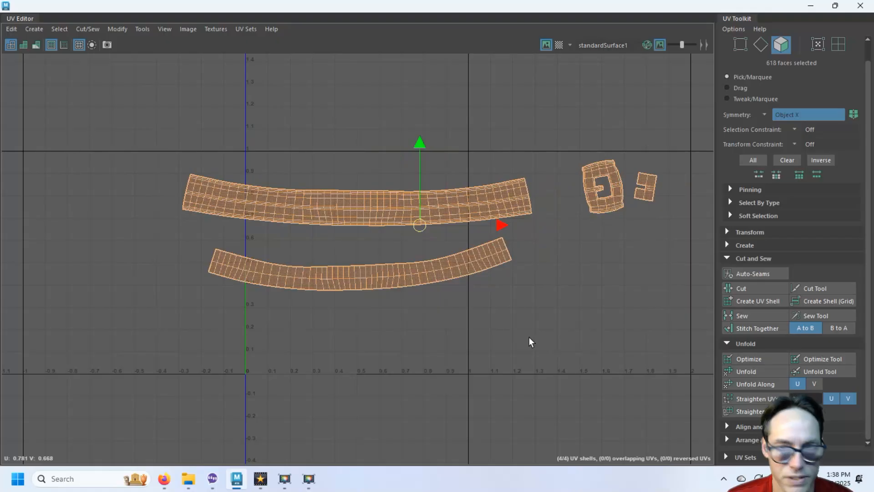
pyautogui.press('r')
pyautogui.moveTo(420, 225); pyautogui.dragTo(398, 230)
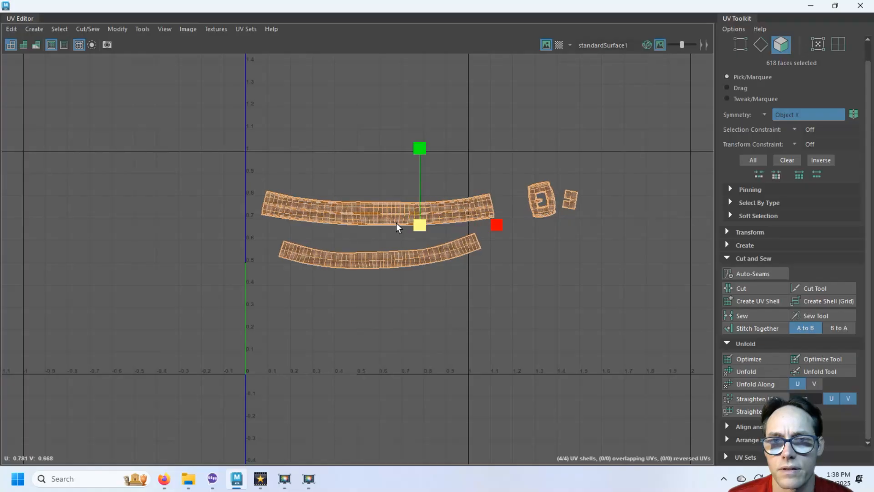
pyautogui.press('e')
pyautogui.click(412, 309)
# Move the outer strap shell up and left into the upper part of the 0 to 1 tile.
pyautogui.doubleClick(376, 223)
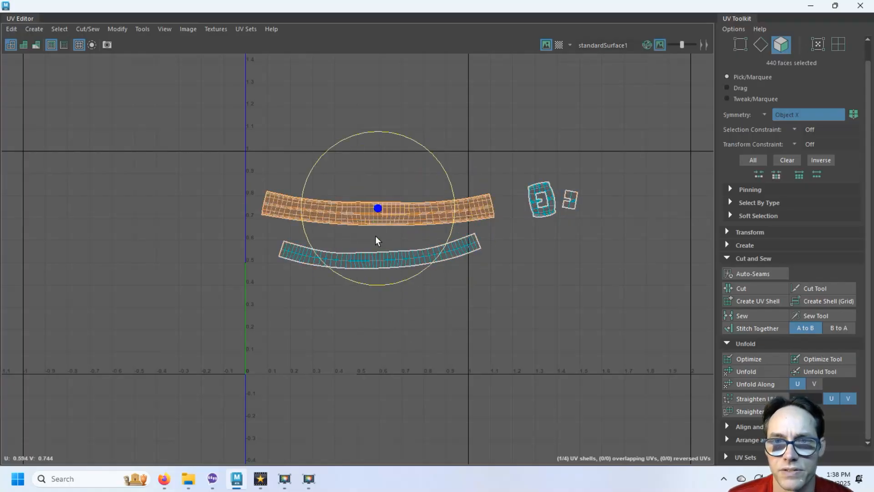
pyautogui.press('w')
pyautogui.moveTo(376, 208); pyautogui.dragTo(353, 191)
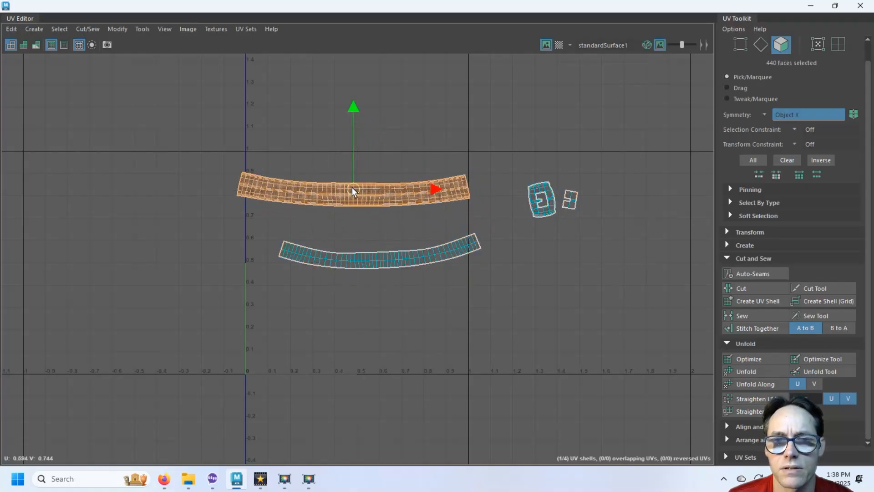
# Move the inner strap shell up beneath the outer strap and the two small buckle shells into the tile's lower-left corner.
pyautogui.doubleClick(370, 256)
pyautogui.moveTo(381, 250); pyautogui.dragTo(357, 236)
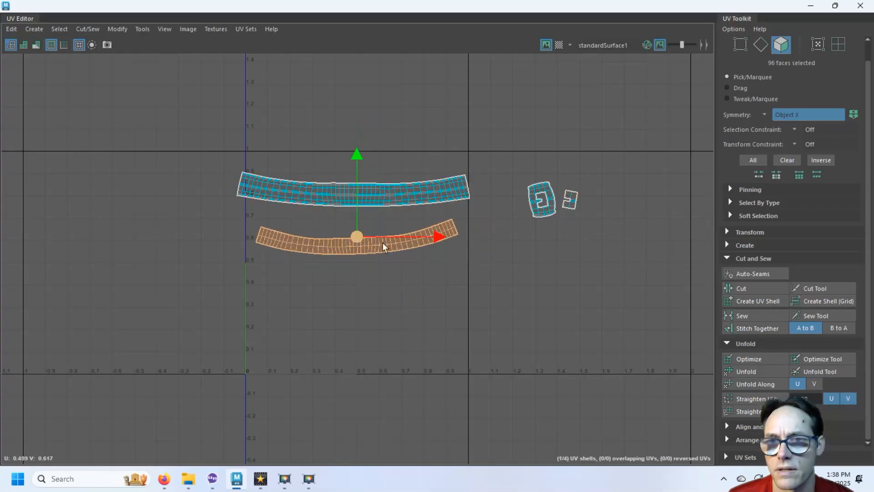
pyautogui.moveTo(504, 164); pyautogui.dragTo(602, 214)
pyautogui.moveTo(549, 195); pyautogui.dragTo(288, 327)
pyautogui.click(421, 302)
# Scale and reposition both strap shells together so they fit inside the upper half of the 0 to 1 tile.
pyautogui.scroll(2, 273, 254)
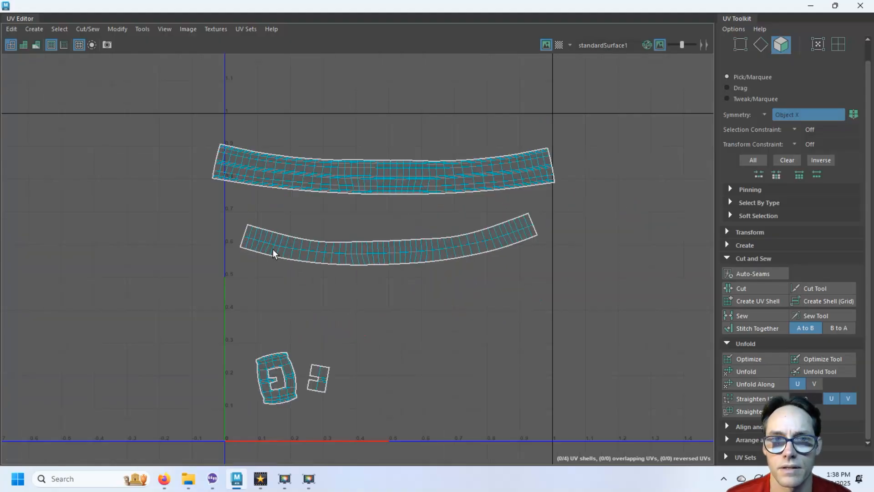
pyautogui.moveTo(185, 120); pyautogui.dragTo(585, 297)
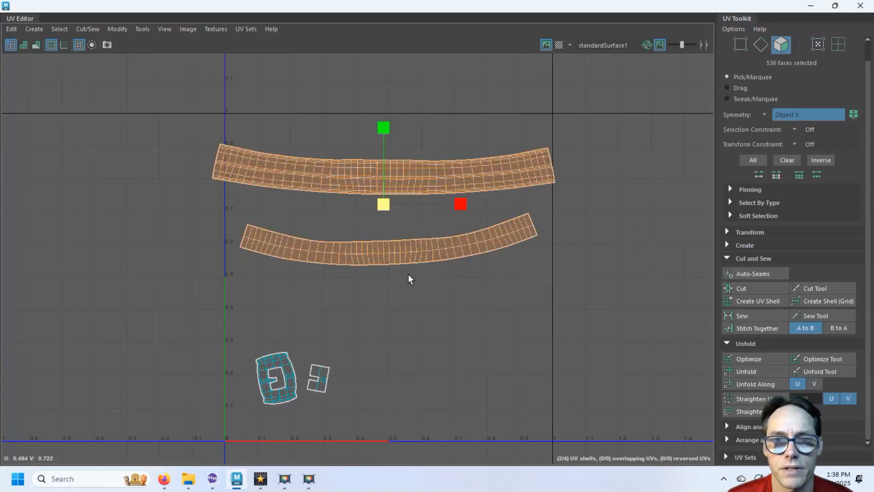
pyautogui.moveTo(384, 205); pyautogui.dragTo(380, 204)
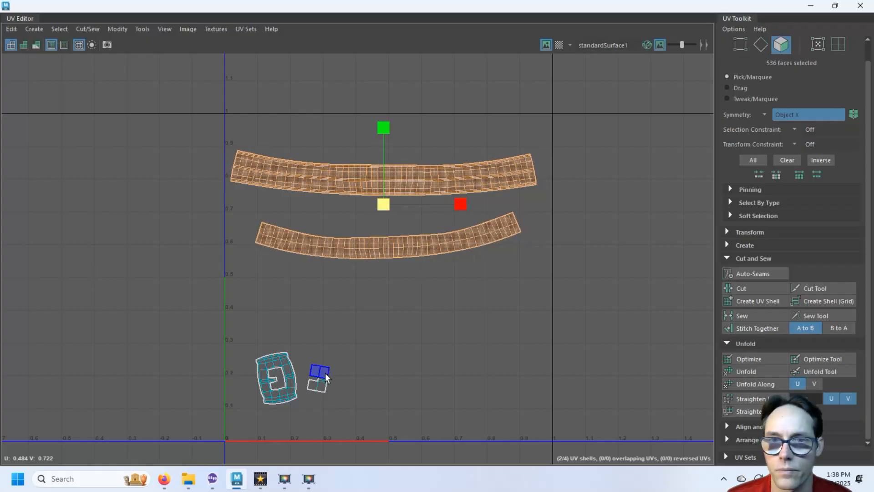
pyautogui.press('w')
pyautogui.moveTo(383, 205); pyautogui.dragTo(395, 196)
pyautogui.press('r')
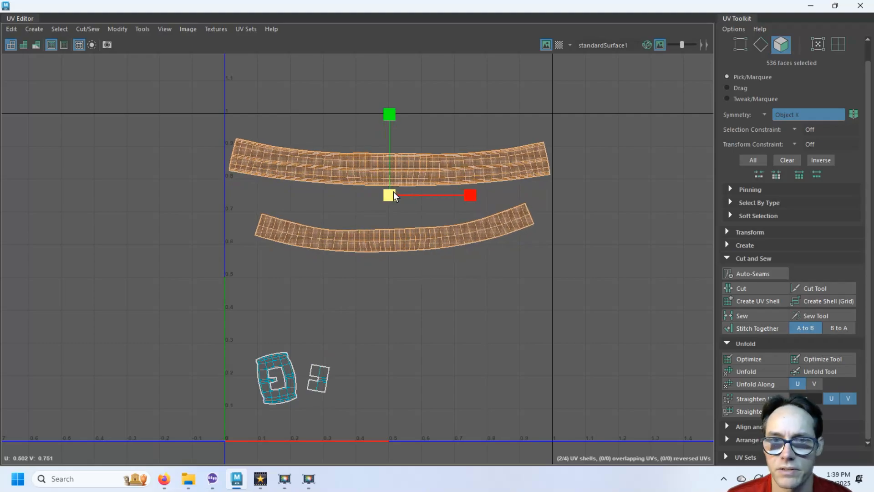
pyautogui.click(344, 174)
pyautogui.click(357, 164)
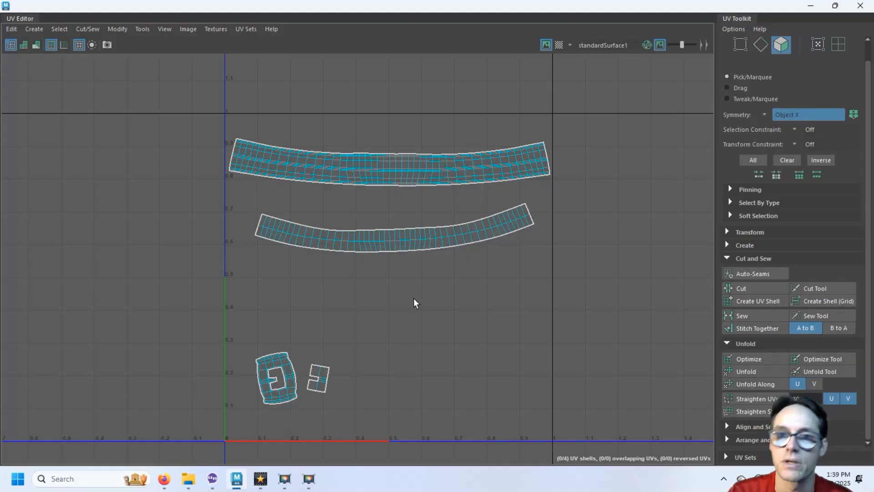
pyautogui.click(535, 164)
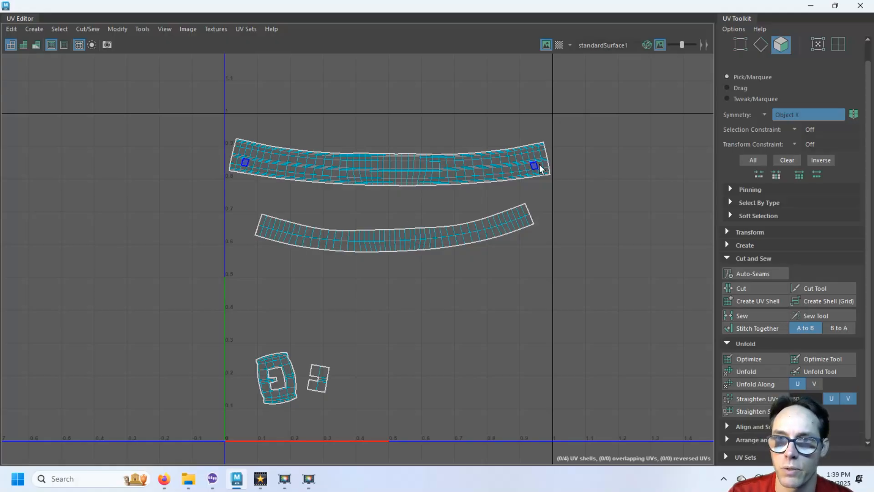
pyautogui.click(542, 151)
pyautogui.click(433, 164)
pyautogui.click(285, 152)
pyautogui.click(255, 264)
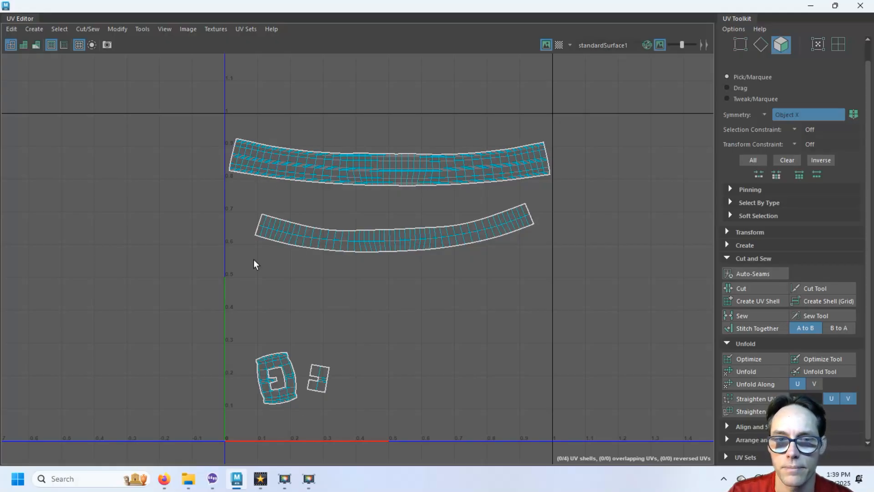
# Scale the buckle frame shell up uniformly to nearly three times its size.
pyautogui.click(268, 364)
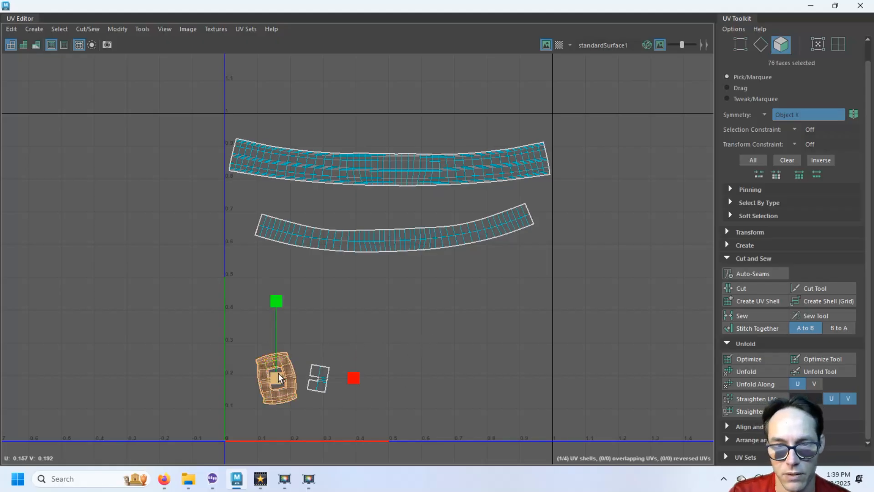
pyautogui.moveTo(277, 380); pyautogui.dragTo(317, 367)
pyautogui.moveTo(393, 347); pyautogui.dragTo(415, 337, button='middle')
# Move the buckle frame shell into the lower-right part of the tile and rotate it upright.
pyautogui.press('w')
pyautogui.moveTo(273, 376); pyautogui.dragTo(480, 342)
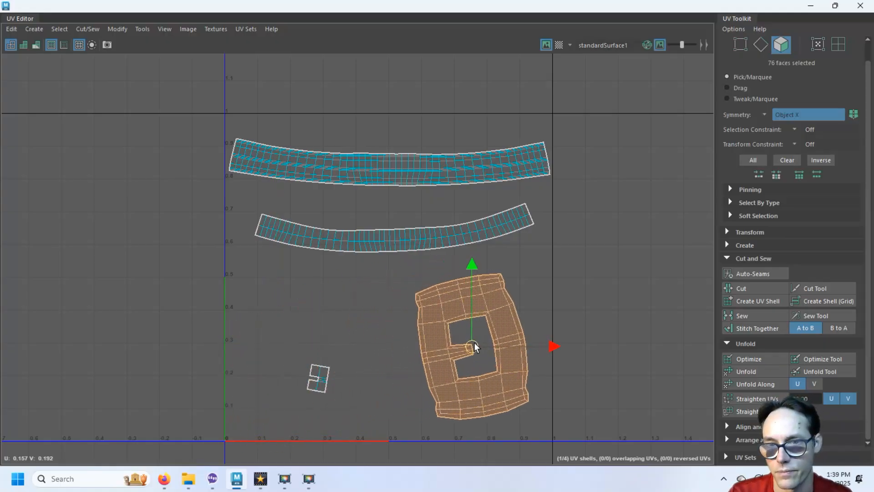
pyautogui.press('e')
pyautogui.moveTo(544, 301); pyautogui.dragTo(544, 316)
pyautogui.click(564, 312)
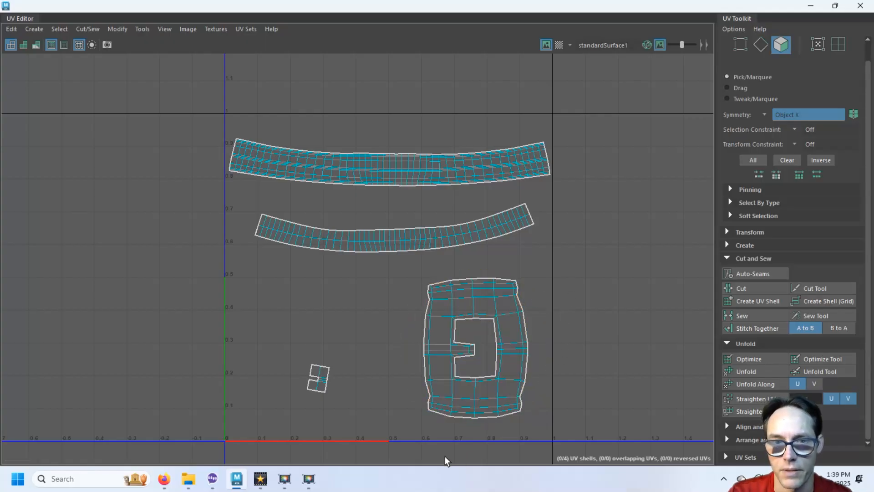
# Move the small notched shell into the gap between the outer strap and the tile's upper edge.
pyautogui.click(321, 386)
pyautogui.press('w')
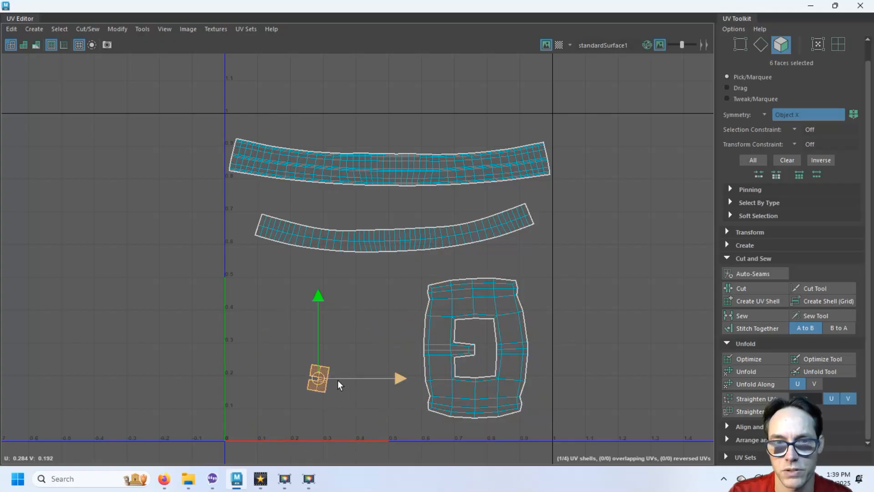
pyautogui.moveTo(320, 378); pyautogui.dragTo(339, 136)
pyautogui.scroll(6, 308, 216)
pyautogui.keyDown('alt'); pyautogui.moveTo(255, 173); pyautogui.dragTo(310, 307, button='middle'); pyautogui.keyUp('alt')
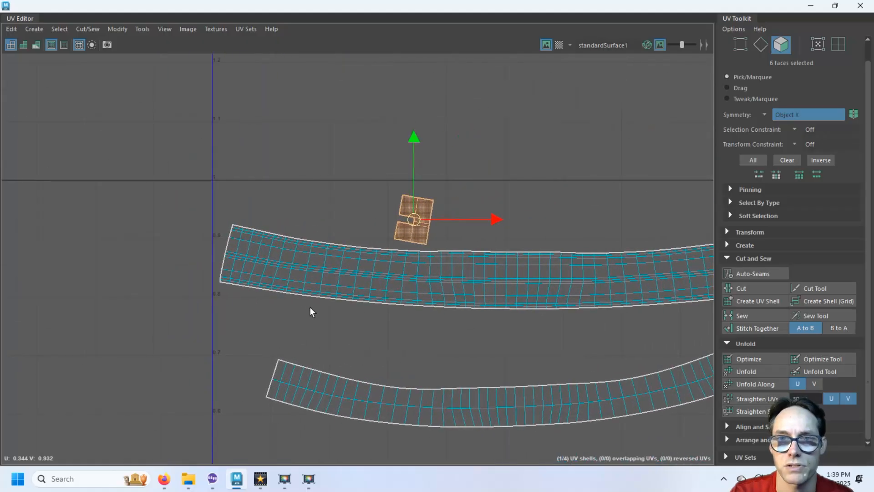
# Scale the small notched shell down and shift it left so it clears the outer strap and the tile border.
pyautogui.scroll(5, 309, 307)
pyautogui.keyDown('alt'); pyautogui.moveTo(272, 219); pyautogui.dragTo(309, 285, button='middle'); pyautogui.keyUp('alt')
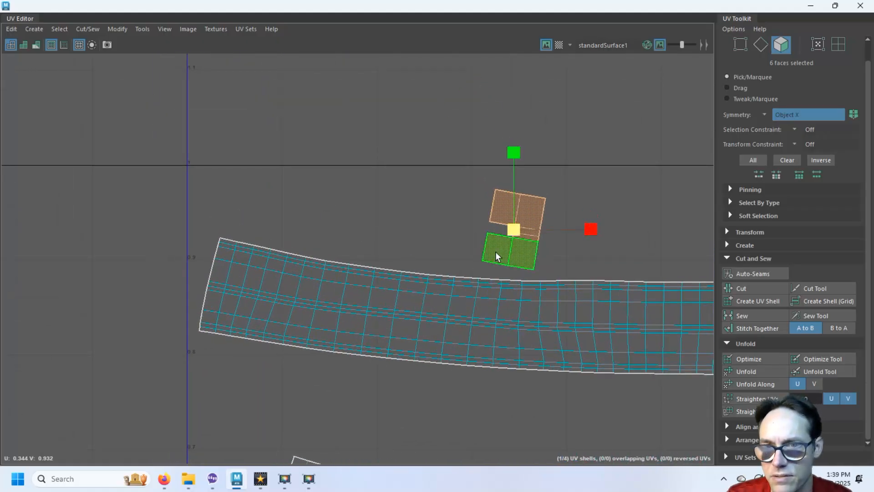
pyautogui.moveTo(509, 230); pyautogui.dragTo(406, 224)
pyautogui.press('e')
pyautogui.press('w')
pyautogui.press('r')
pyautogui.press('w')
pyautogui.click(433, 254)
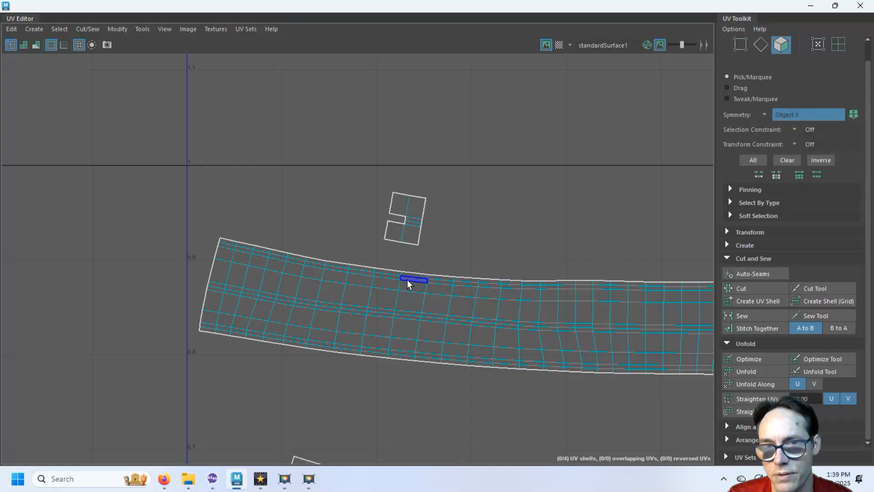
pyautogui.click(254, 277)
pyautogui.click(449, 239)
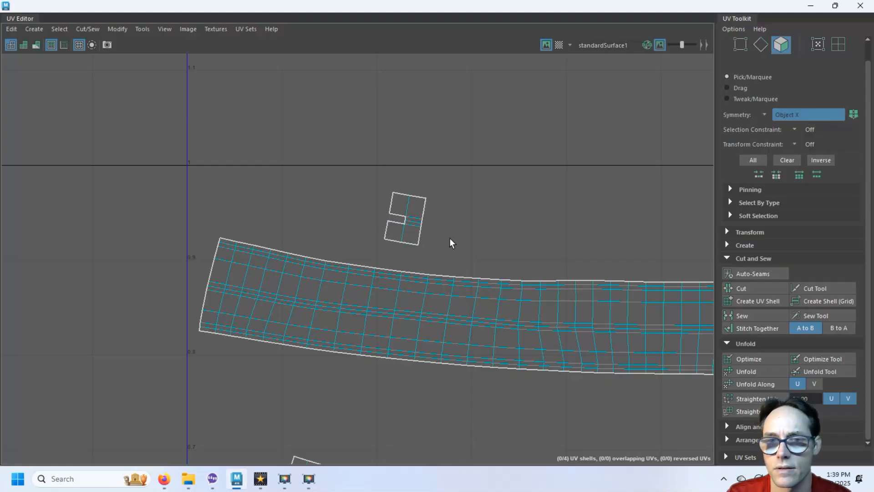
pyautogui.click(480, 299)
pyautogui.scroll(-5, 480, 299)
pyautogui.press('a')
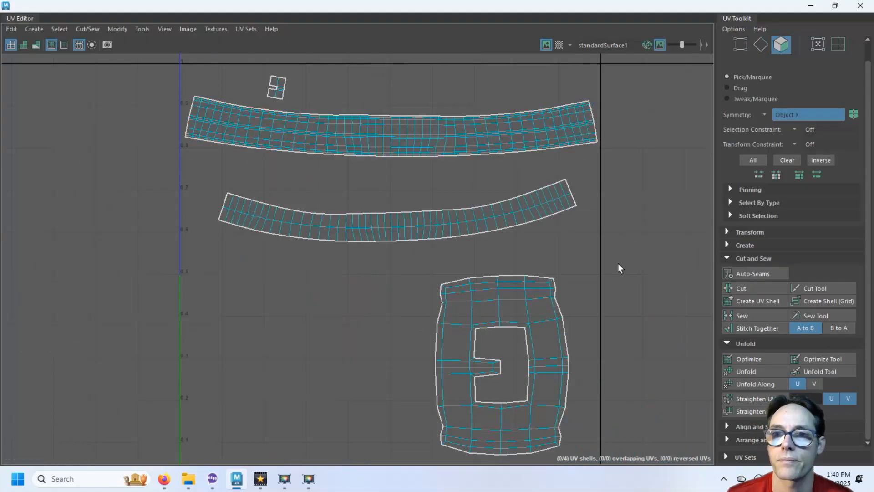
pyautogui.click(567, 184)
pyautogui.click(580, 117)
pyautogui.click(416, 152)
pyautogui.click(231, 117)
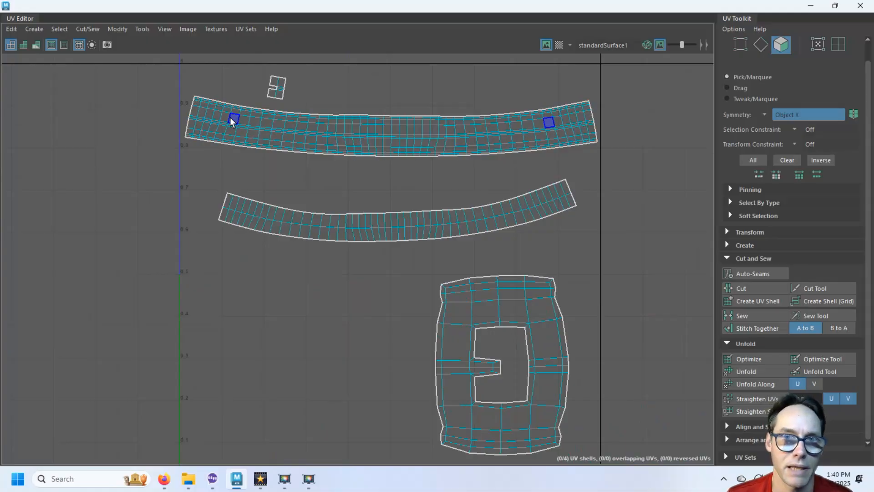
pyautogui.click(342, 129)
pyautogui.click(303, 128)
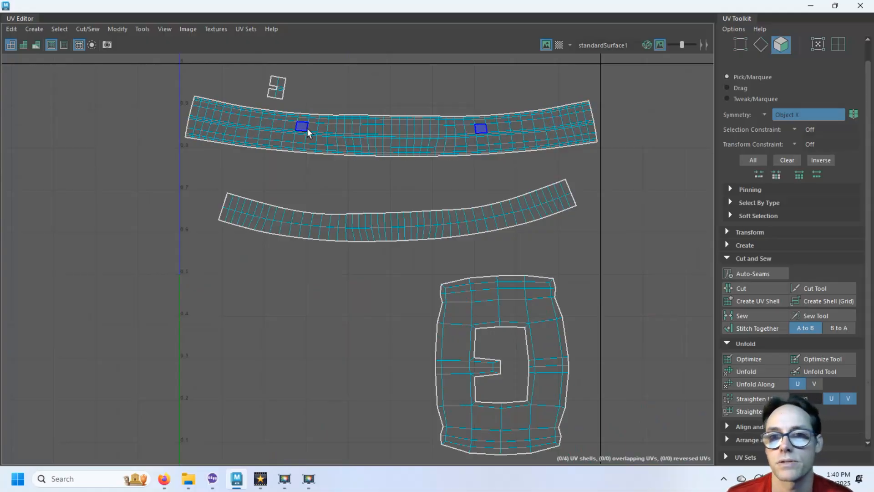
# Straighten the UVs of the outer strap shell and the inner strap shell in U and V at an angle of 30.
pyautogui.doubleClick(483, 138)
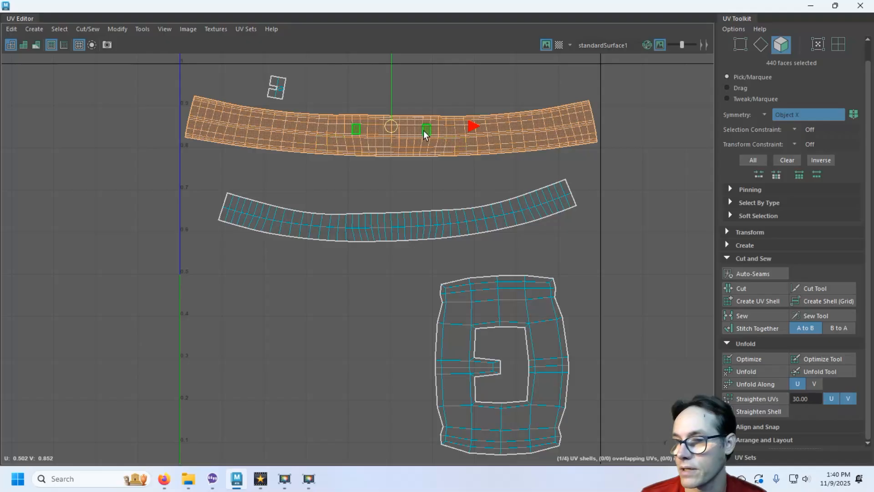
pyautogui.click(758, 398)
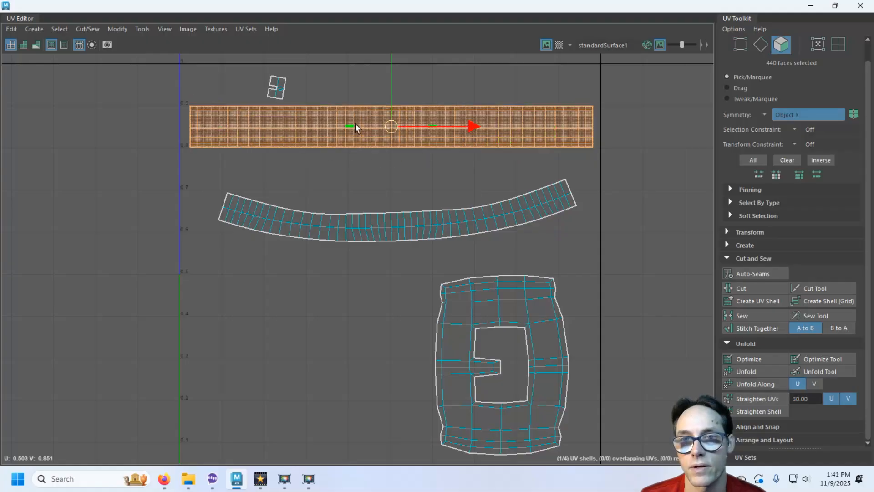
pyautogui.click(386, 102)
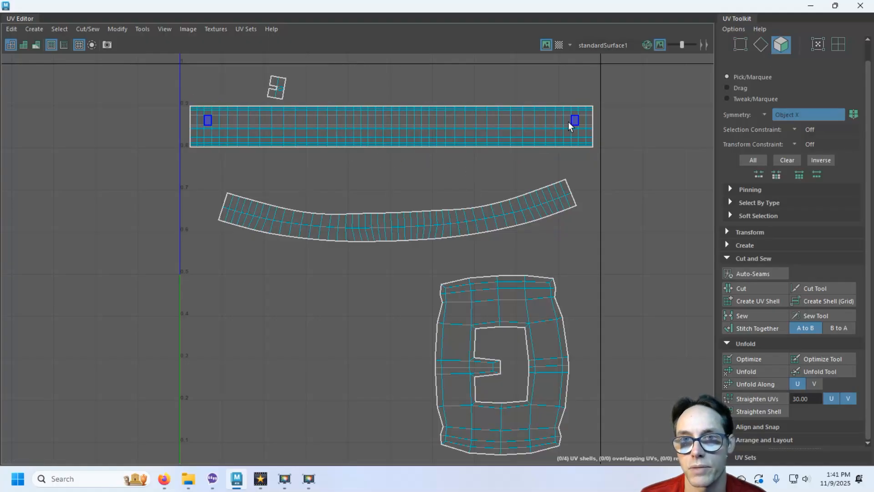
pyautogui.doubleClick(394, 224)
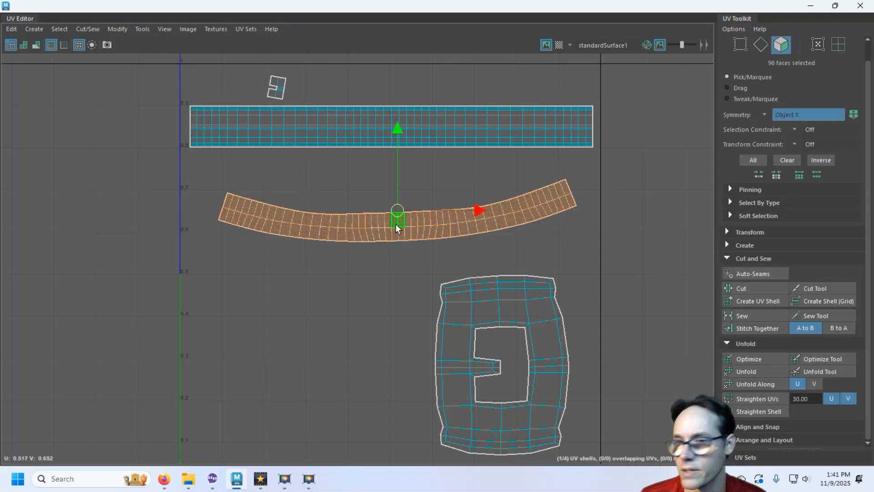
pyautogui.click(764, 400)
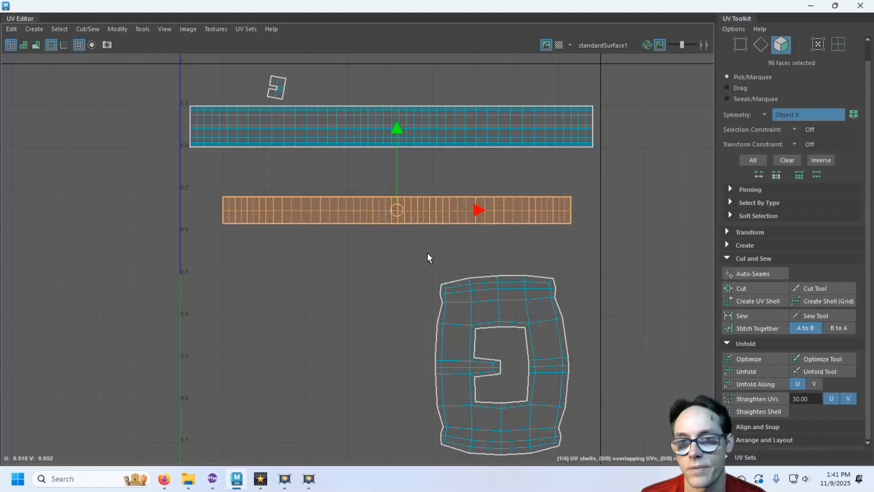
# Straighten the UVs of the buckle frame shell and the small notched shell in both U and V.
pyautogui.doubleClick(490, 308)
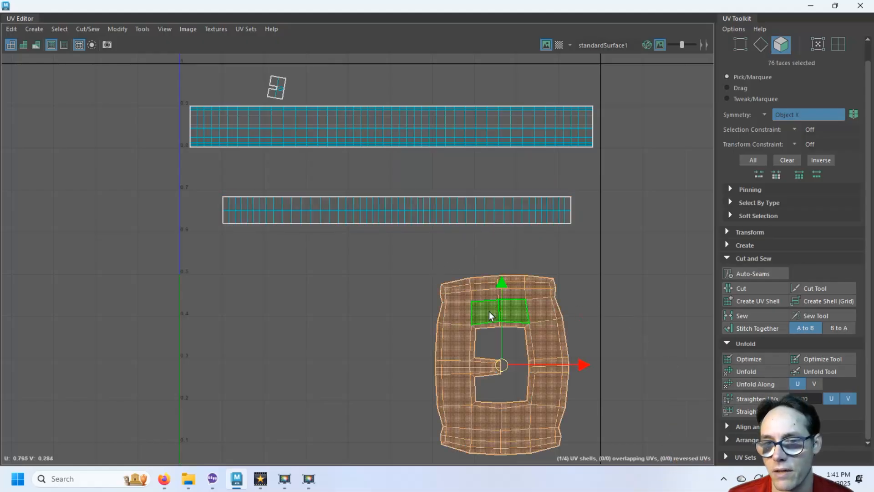
pyautogui.click(771, 399)
pyautogui.click(587, 441)
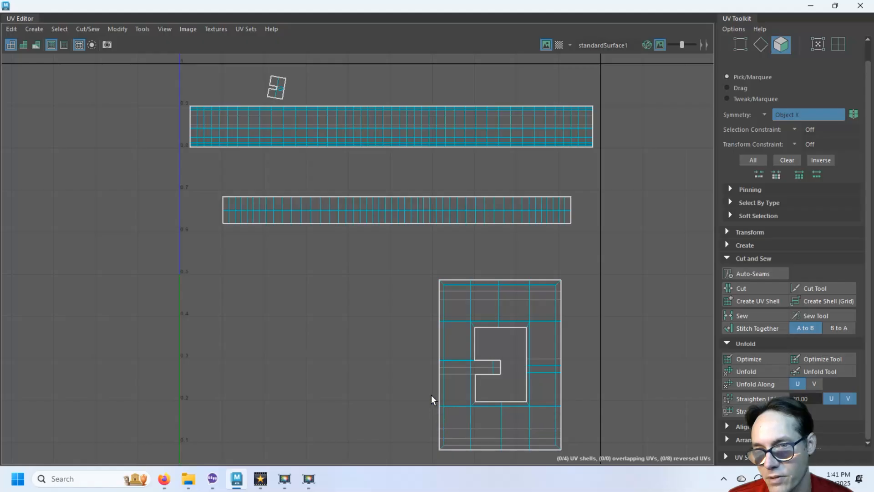
pyautogui.doubleClick(281, 91)
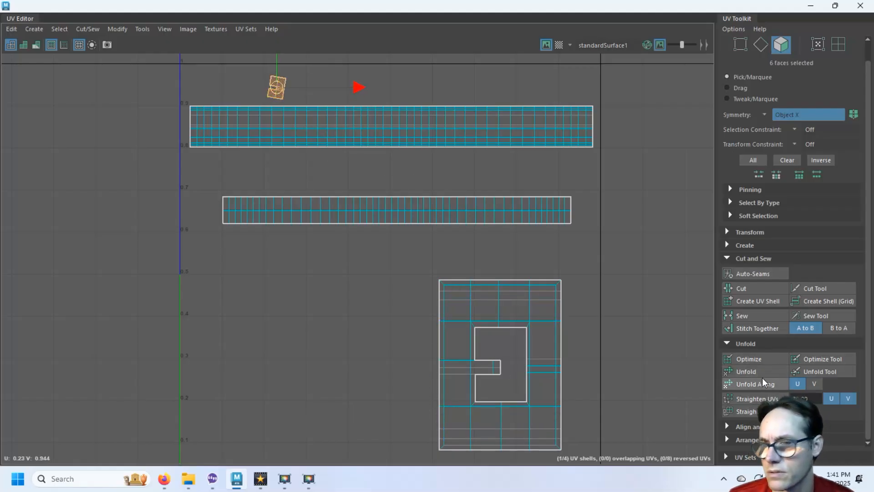
pyautogui.click(756, 399)
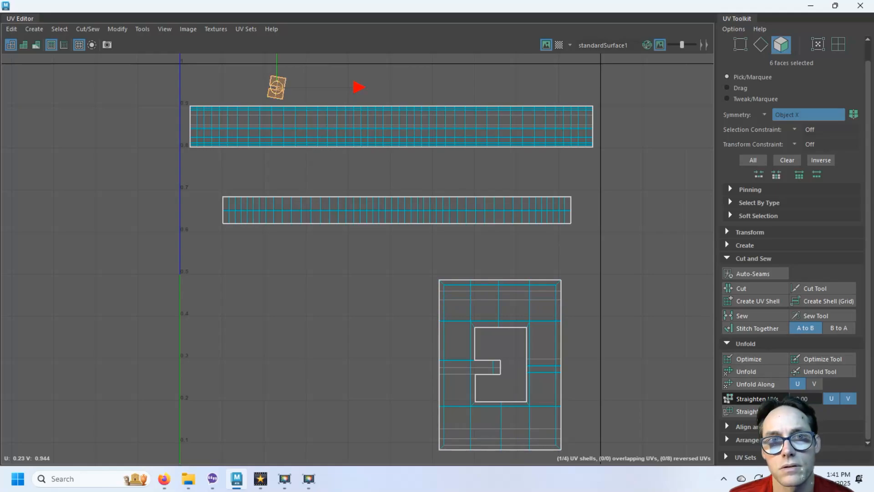
pyautogui.click(340, 174)
# Select the upper-left vertical edge of the small notched shell and turn selection symmetry off.
pyautogui.scroll(3, 338, 173)
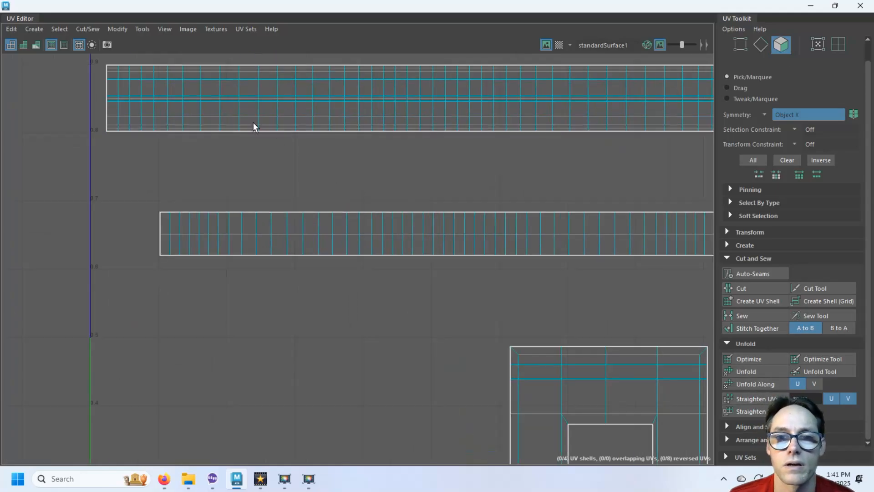
pyautogui.scroll(-3, 388, 321)
pyautogui.scroll(5, 371, 249)
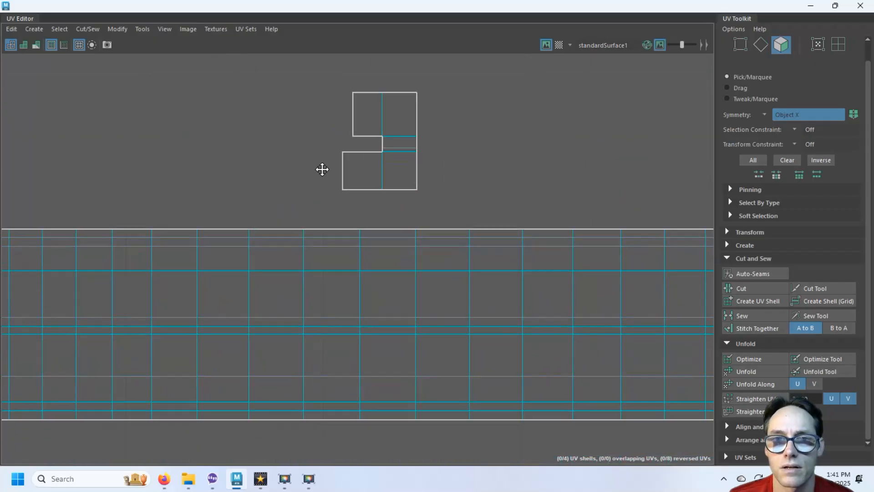
pyautogui.keyDown('alt'); pyautogui.moveTo(323, 169); pyautogui.dragTo(316, 218, button='middle'); pyautogui.keyUp('alt')
pyautogui.click(346, 237)
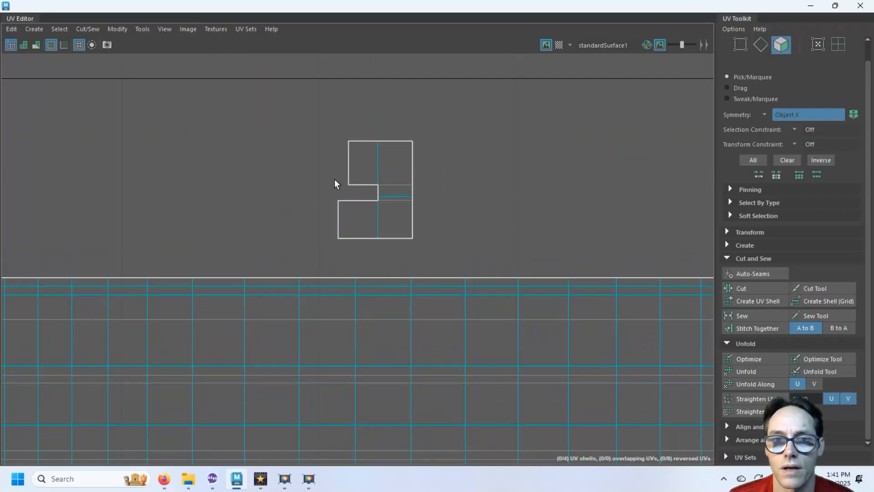
pyautogui.press('F10')
pyautogui.click(348, 155)
pyautogui.click(783, 115)
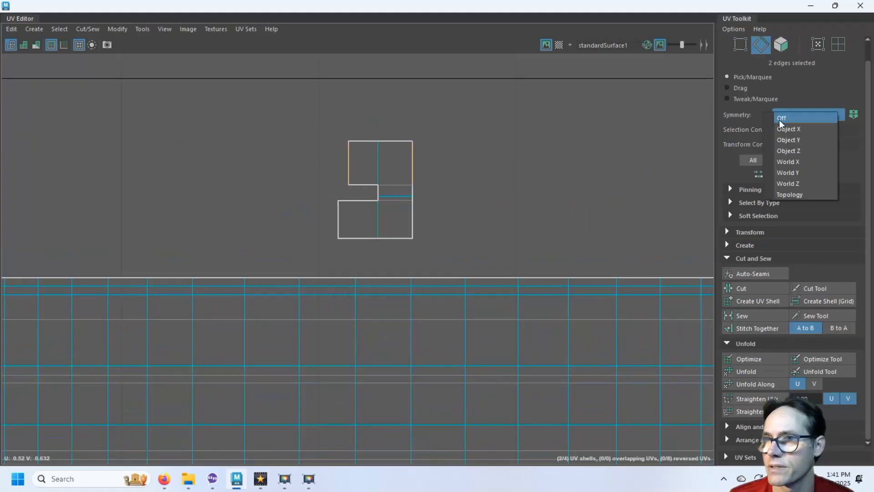
pyautogui.click(777, 117)
# Move the two UVs of the small shell's upper-left edge left until they line up with its lower-left edge.
pyautogui.scroll(1, 323, 199)
pyautogui.moveTo(431, 98); pyautogui.dragTo(501, 101, button='right')
pyautogui.moveTo(337, 104); pyautogui.dragTo(362, 195)
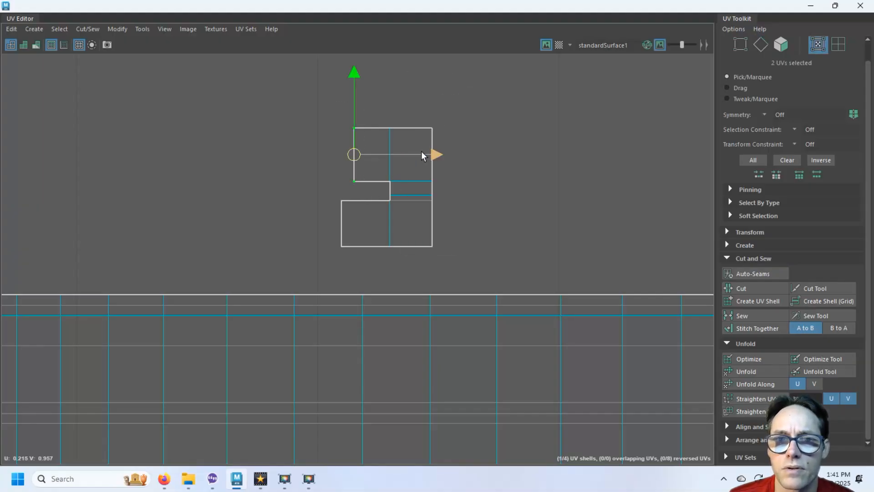
pyautogui.moveTo(438, 152); pyautogui.dragTo(424, 163)
pyautogui.click(444, 184)
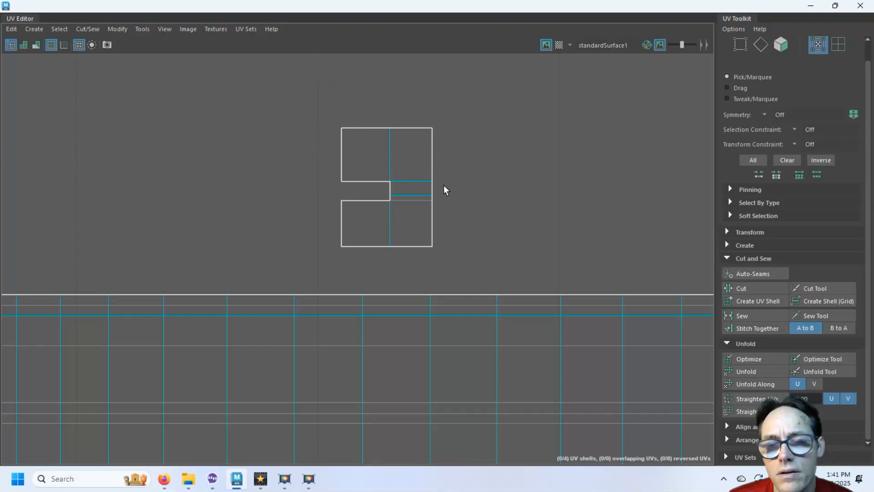
pyautogui.scroll(-2, 482, 226)
pyautogui.keyDown('alt'); pyautogui.moveTo(482, 226); pyautogui.dragTo(436, 242, button='middle'); pyautogui.keyUp('alt')
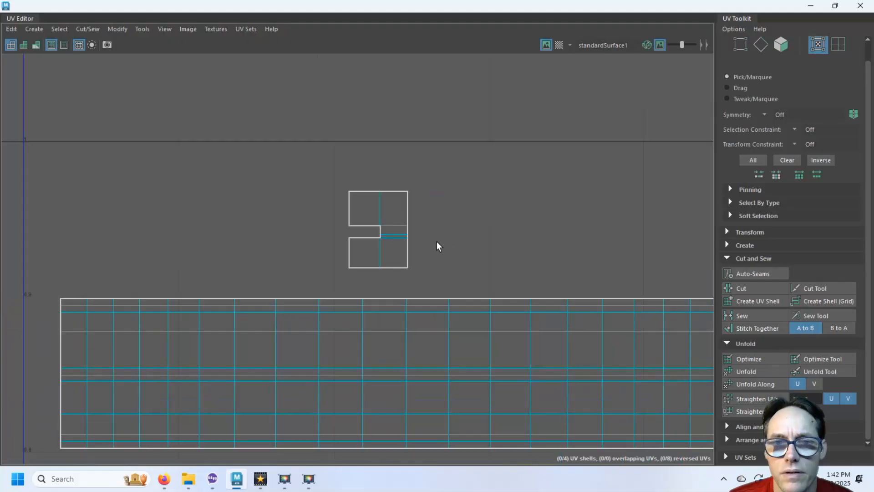
# Move the two UVs of the small notched shell's middle horizontal edge up until the edge is centred on the notch.
pyautogui.scroll(3, 382, 231)
pyautogui.moveTo(390, 227); pyautogui.dragTo(417, 230)
pyautogui.moveTo(369, 147); pyautogui.dragTo(368, 140)
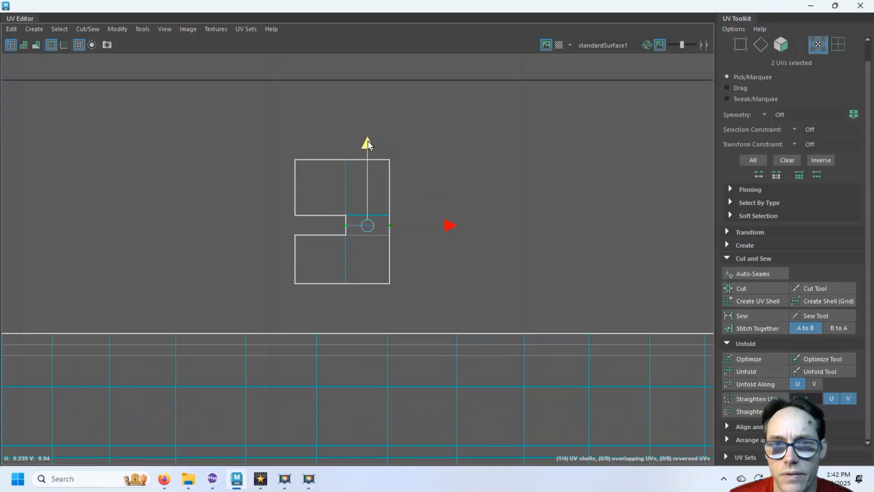
pyautogui.click(528, 217)
# Examine the complete belt shell layout, restore the UV Editor to its smaller window, and view the whole belt in the perspective view.
pyautogui.keyDown('alt'); pyautogui.moveTo(417, 293); pyautogui.dragTo(455, 206, button='middle'); pyautogui.keyUp('alt')
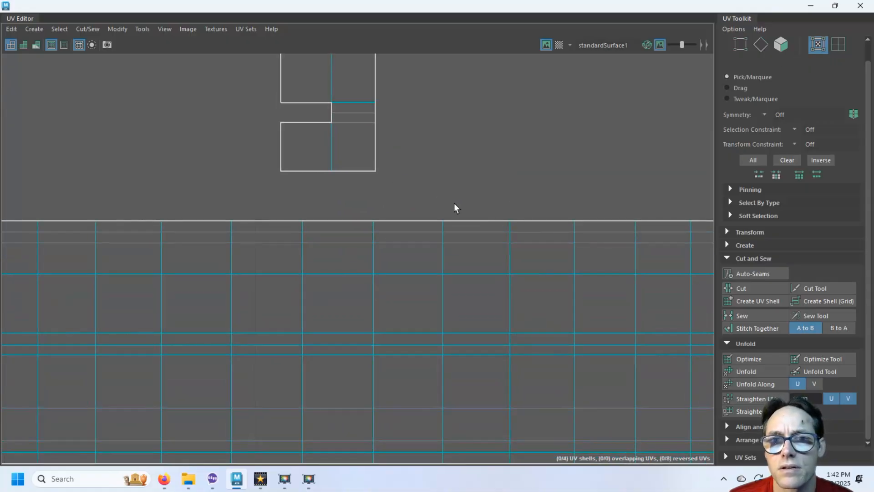
pyautogui.scroll(-5, 478, 220)
pyautogui.scroll(-2, 601, 292)
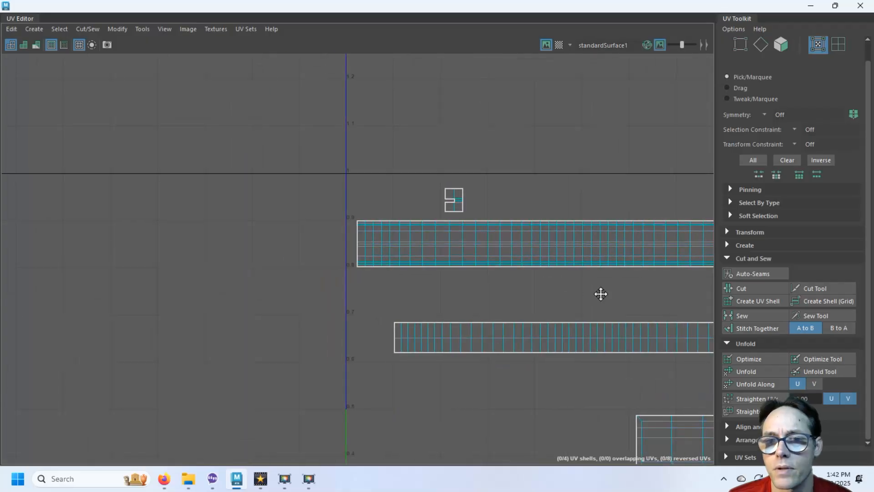
pyautogui.keyDown('alt'); pyautogui.moveTo(601, 293); pyautogui.dragTo(468, 220, button='middle'); pyautogui.keyUp('alt')
pyautogui.scroll(-2, 470, 222)
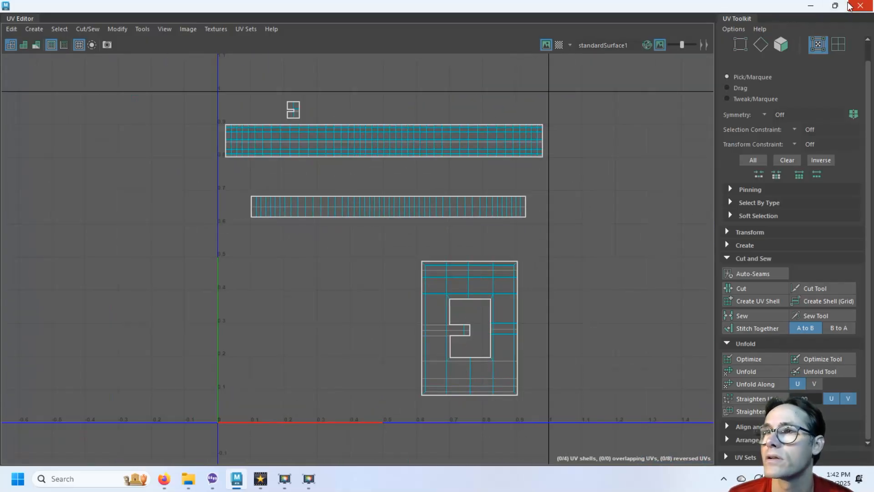
pyautogui.click(836, 5)
pyautogui.keyDown('alt'); pyautogui.moveTo(458, 264); pyautogui.dragTo(416, 205); pyautogui.keyUp('alt')
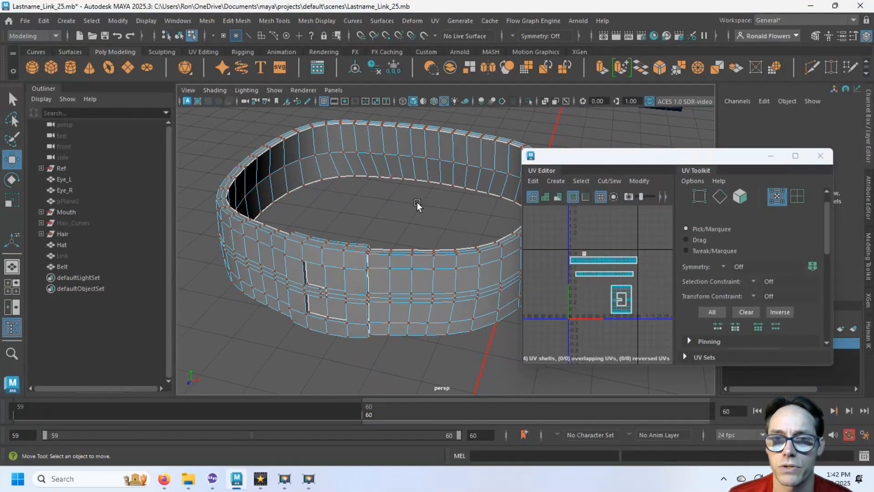
pyautogui.scroll(-2, 436, 216)
pyautogui.scroll(-2, 442, 228)
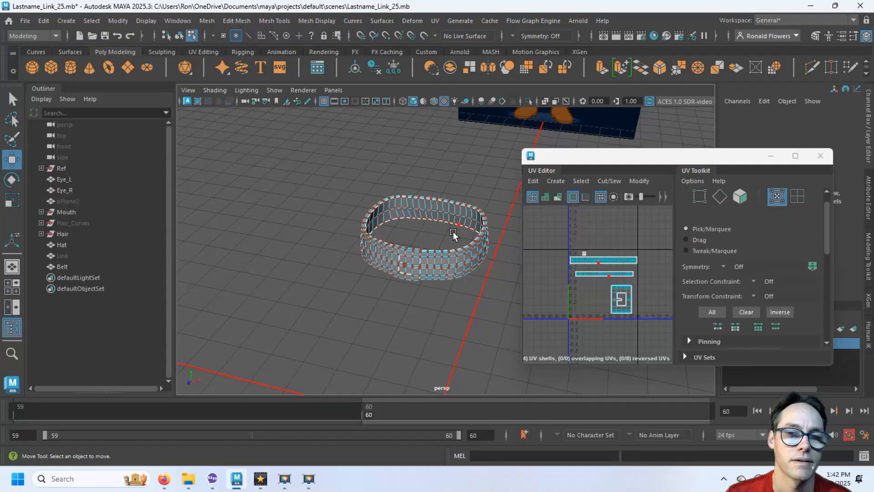